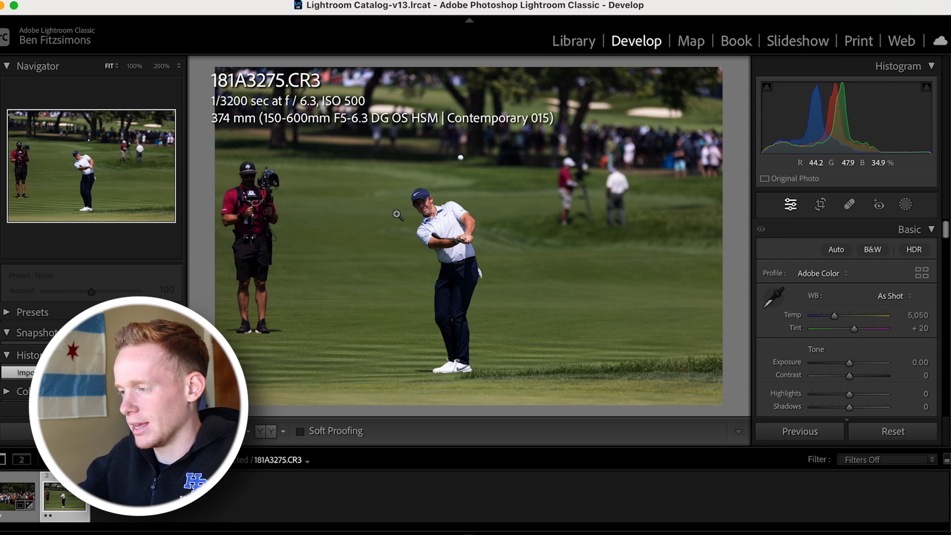
Step: Apply the Auto Upright correction to straighten the golf photo
drag(945, 233, 940, 387)
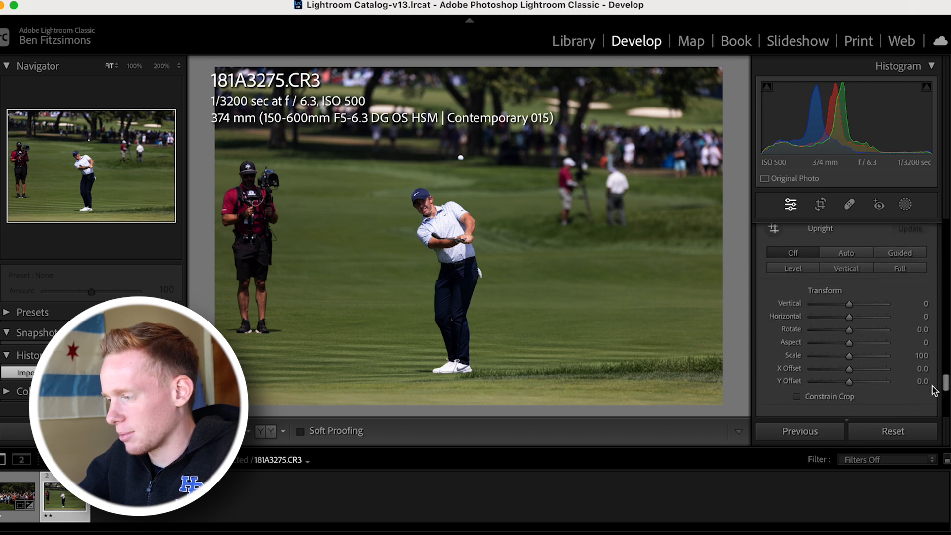
click(846, 253)
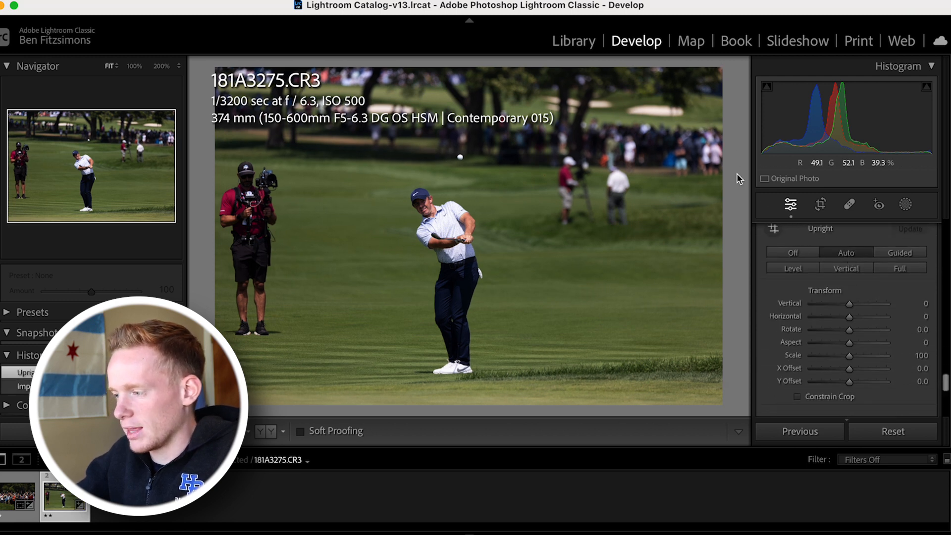
Step: Try cropping the photo to a custom portrait frame around the golfer and ball, leaving out the cameraman
click(820, 204)
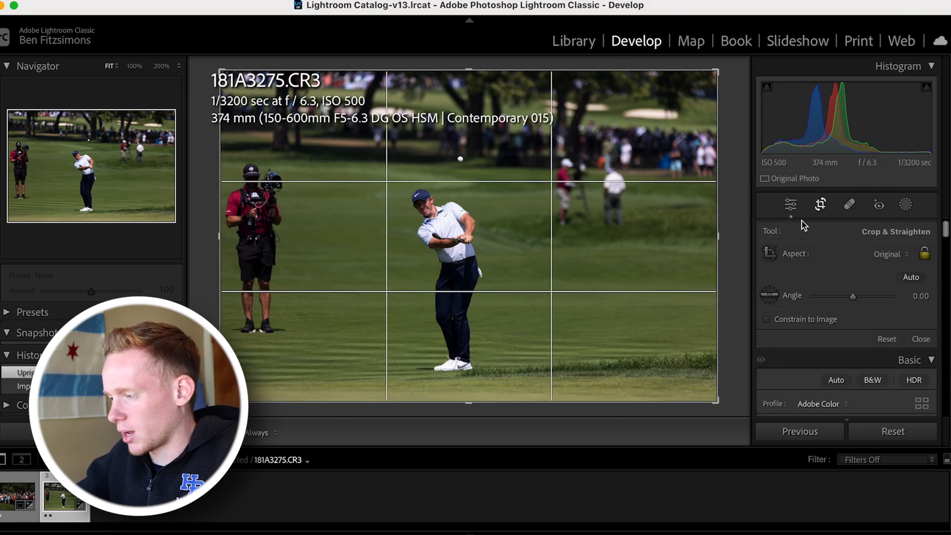
drag(715, 73, 669, 95)
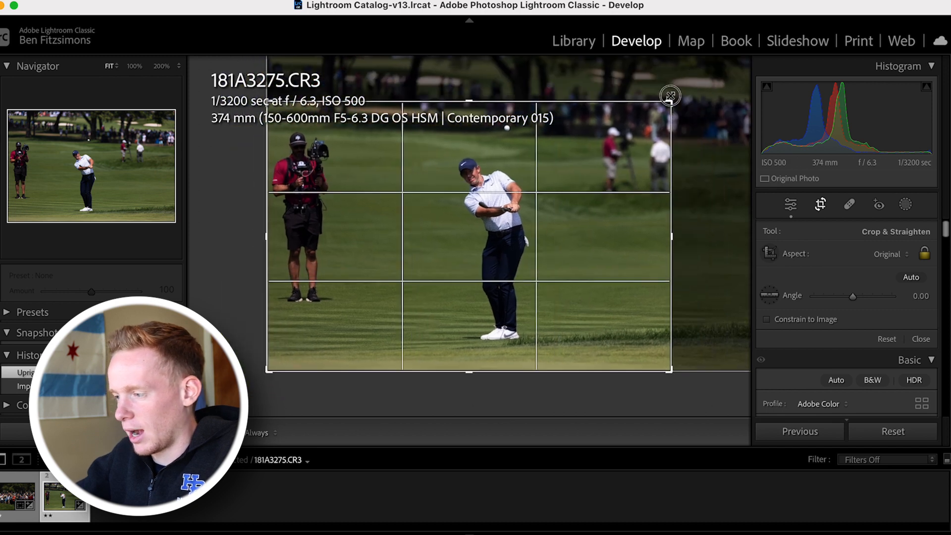
drag(268, 230, 322, 230)
drag(468, 138, 467, 112)
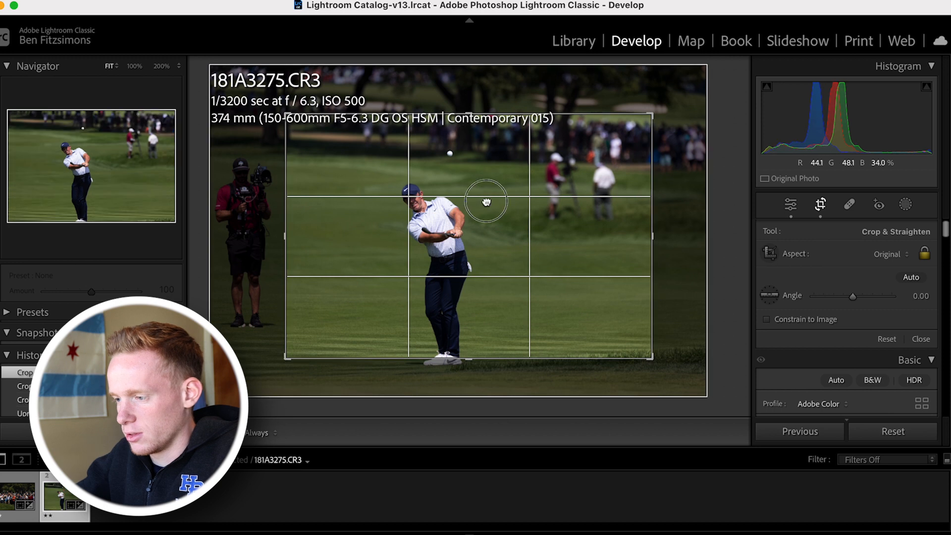
drag(651, 234, 598, 234)
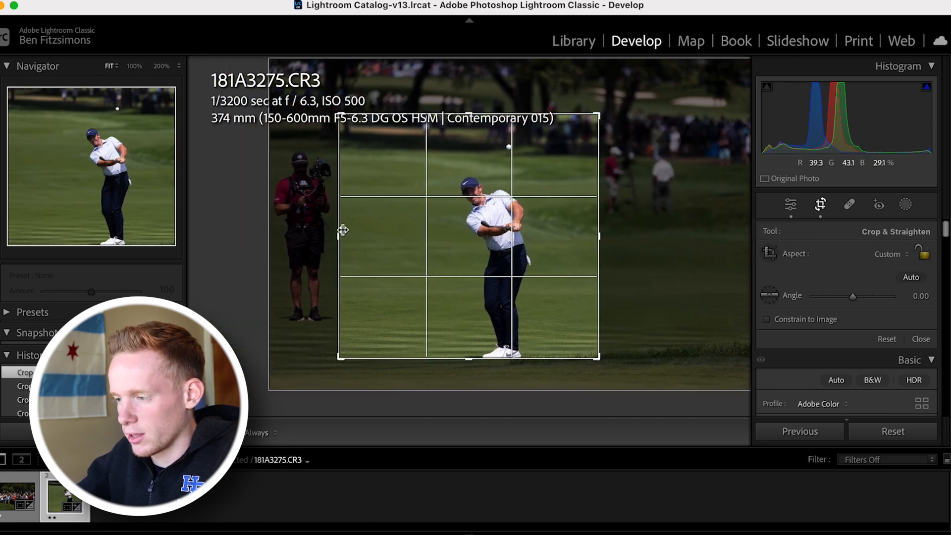
drag(346, 230, 362, 230)
drag(468, 358, 469, 368)
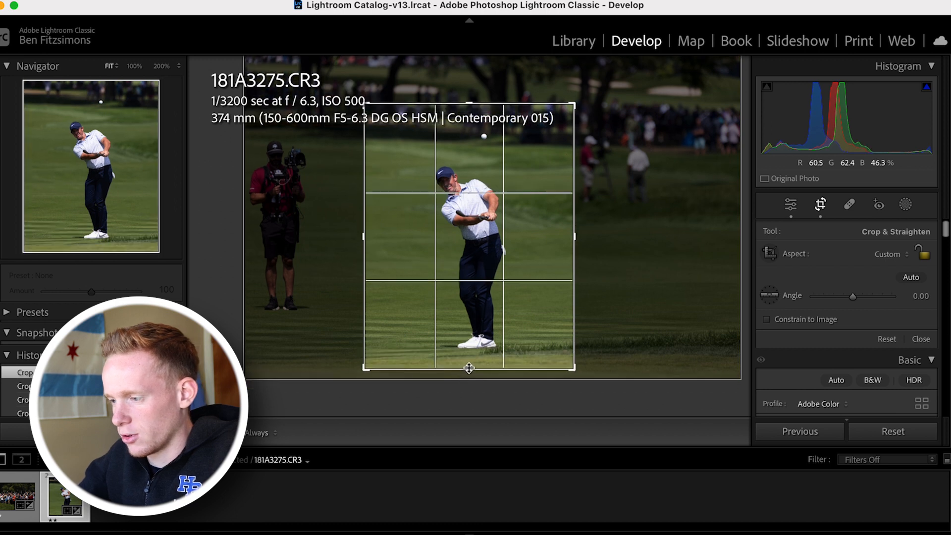
key(Return)
click(460, 155)
click(464, 186)
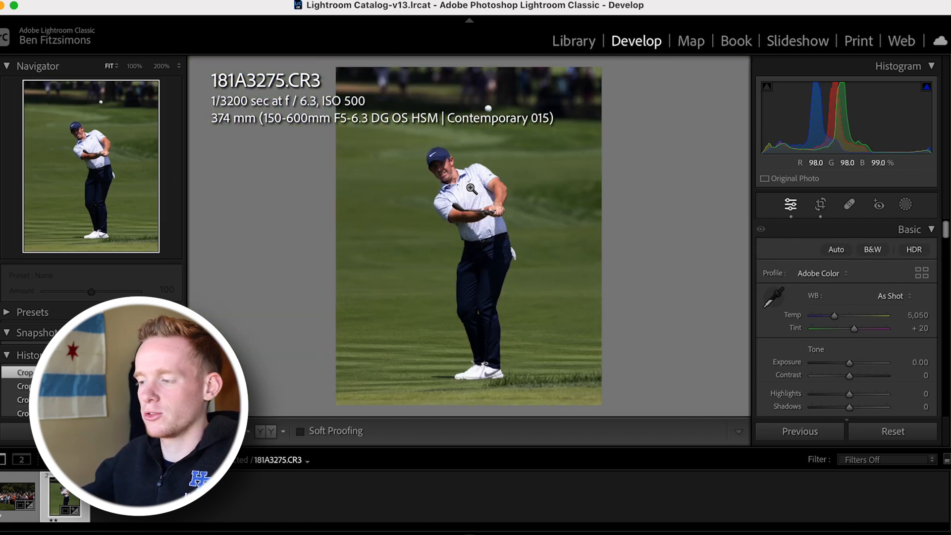
click(821, 204)
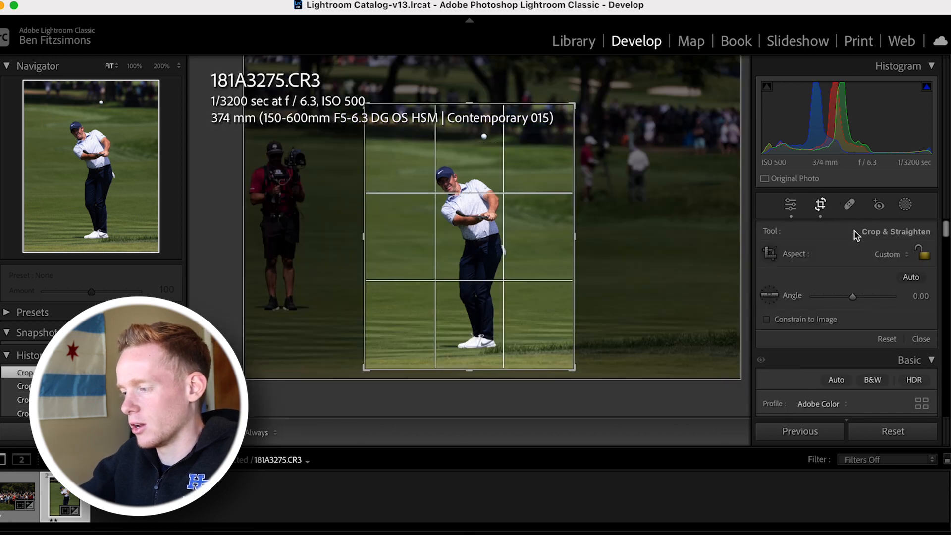
click(825, 204)
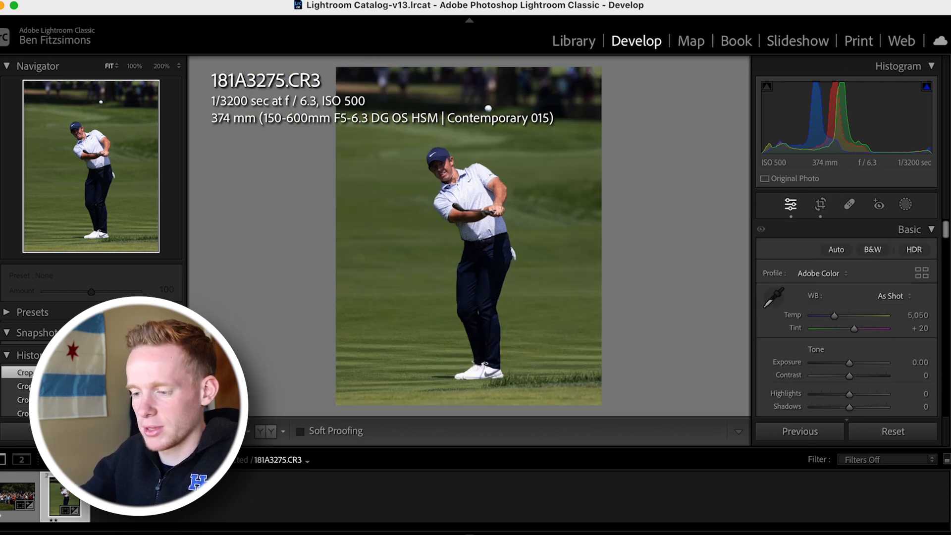
Step: Discard the crop edits and return the photo to its history state with the Upright correction
scroll(47, 356, down, 3)
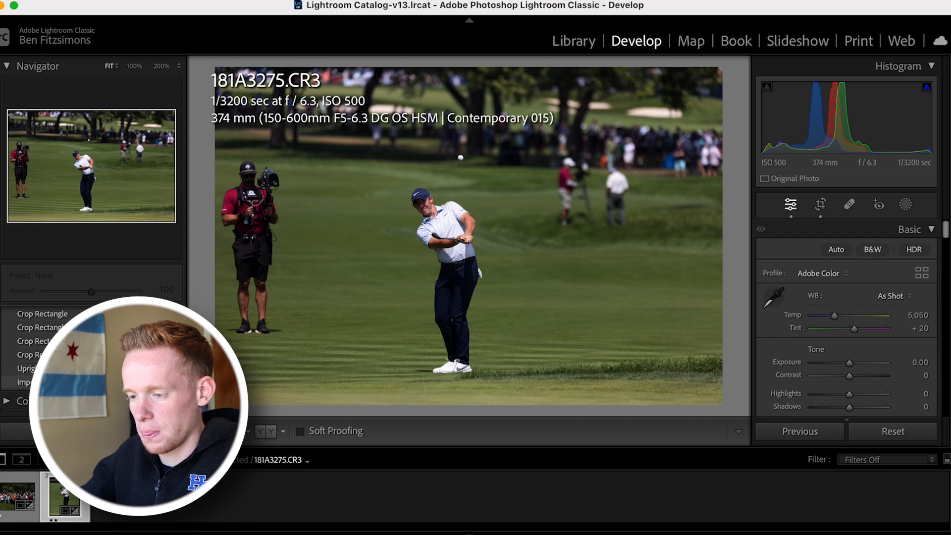
right_click(27, 367)
click(258, 407)
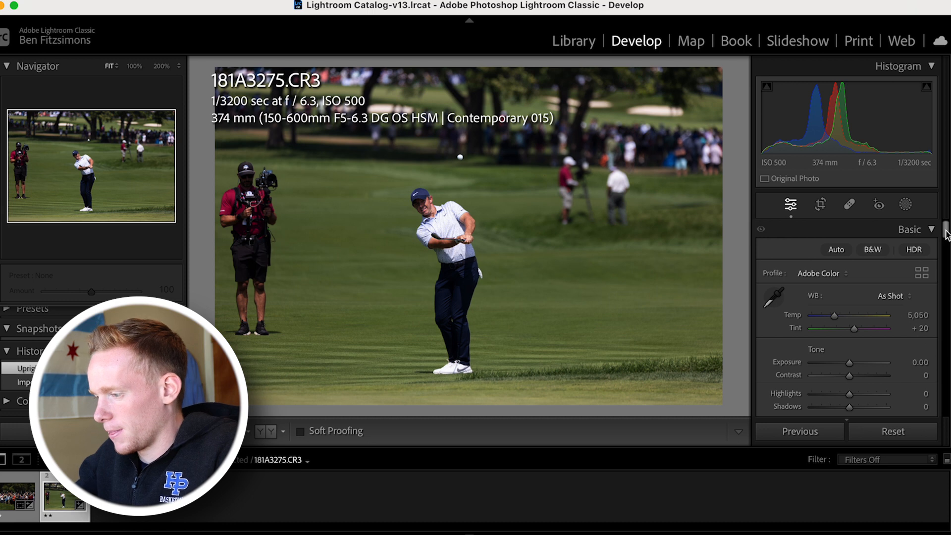
Step: Crop the photo slightly at its original aspect ratio, trimming the top and right edges, and compare before and after
click(819, 204)
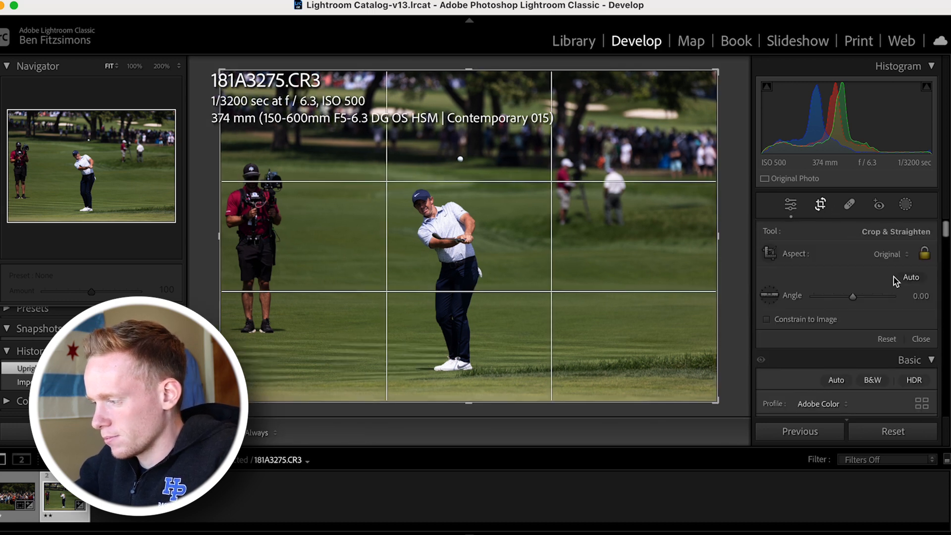
drag(715, 72, 695, 77)
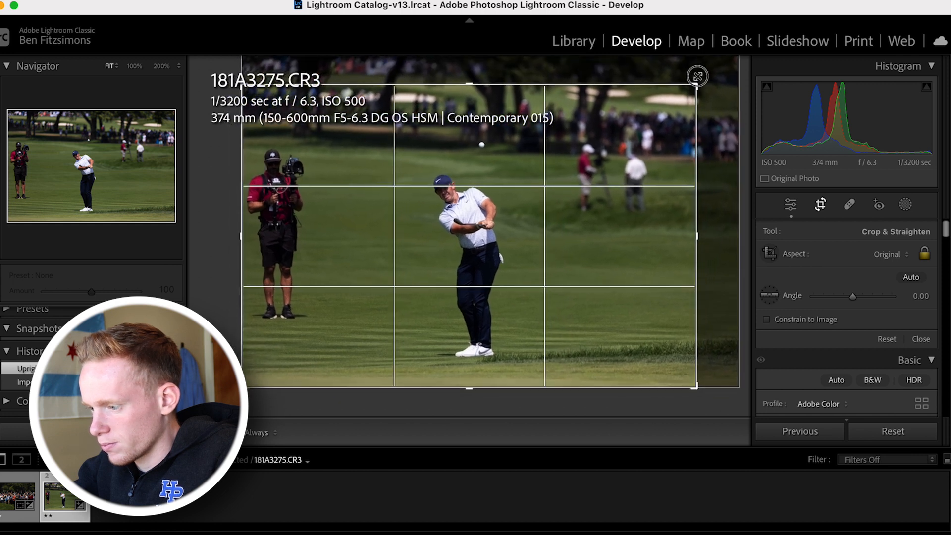
double_click(620, 170)
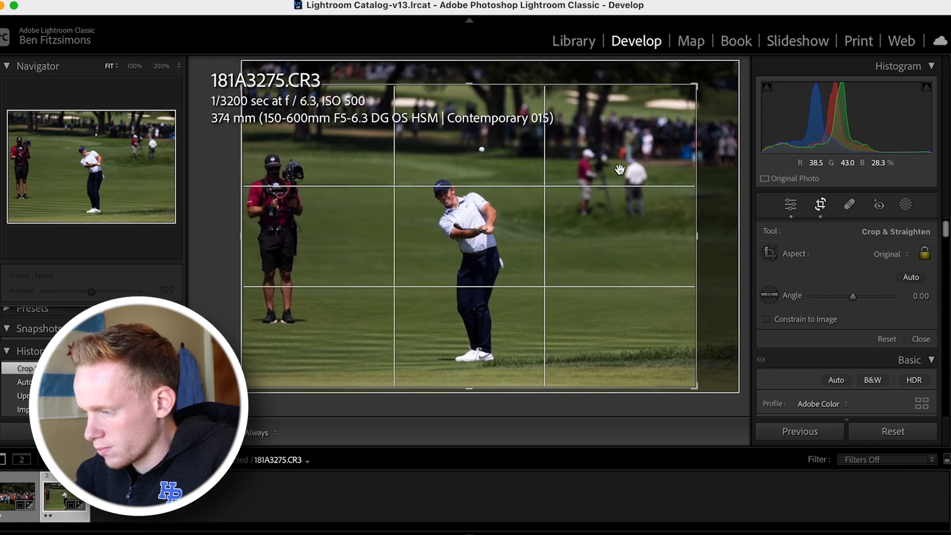
key(backslash)
key(backslash)
key(backslash)
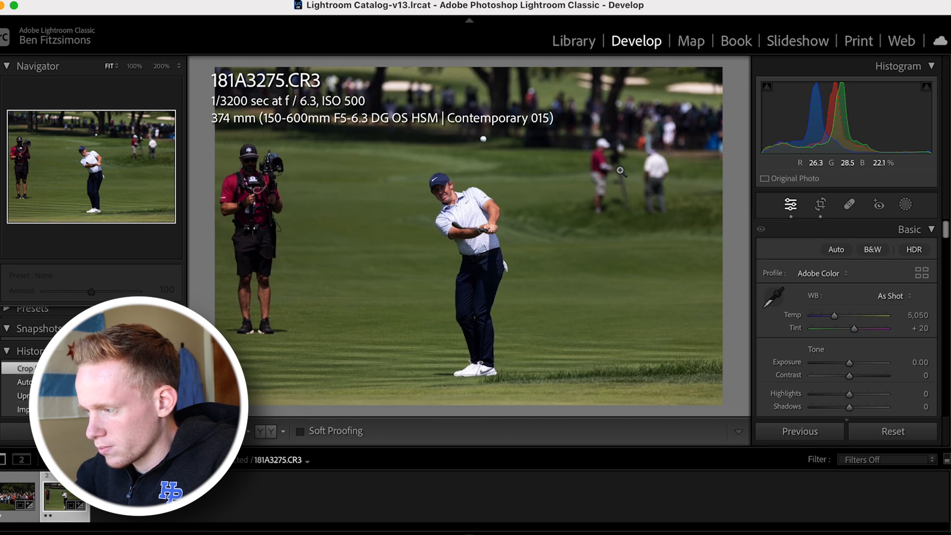
key(backslash)
key(backslash)
key(backslash)
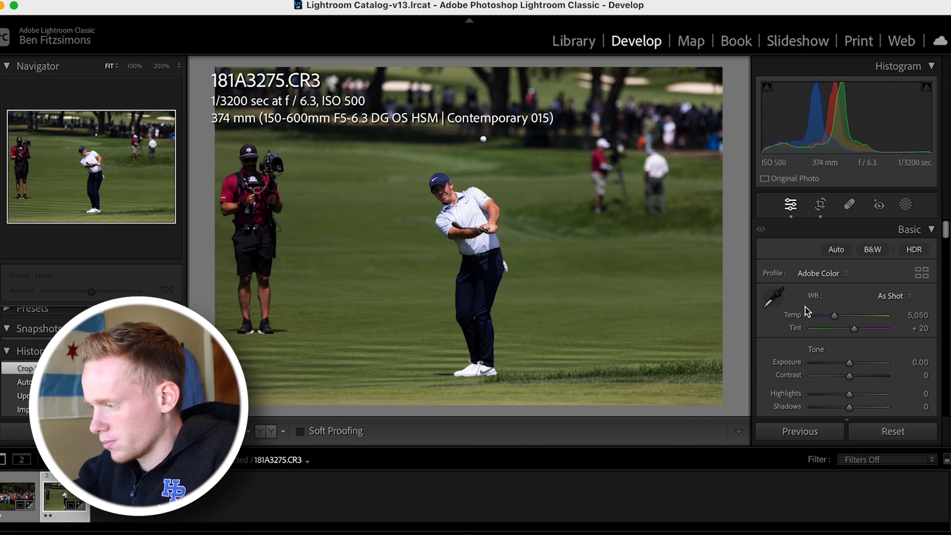
Step: Set the white balance by sampling the golfer's white shoe as the neutral target, resampling it once
click(766, 307)
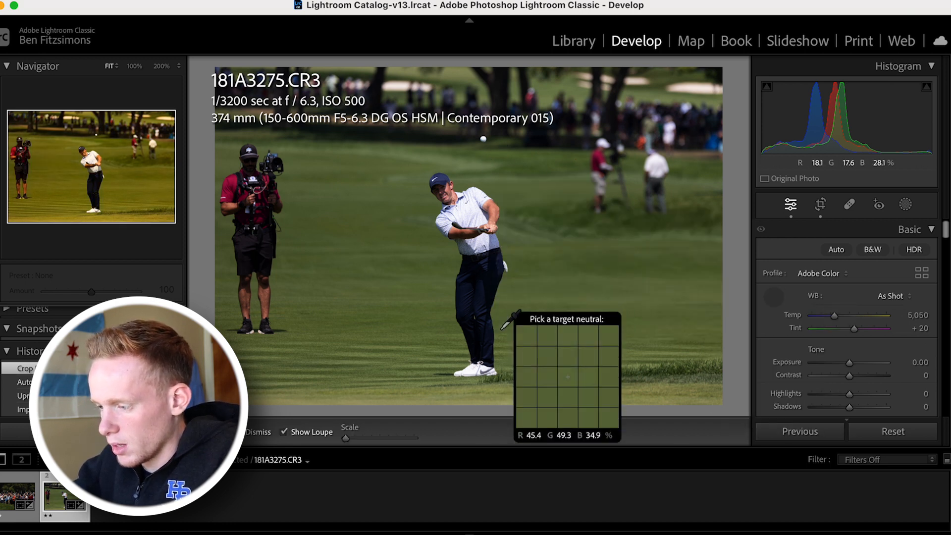
click(474, 372)
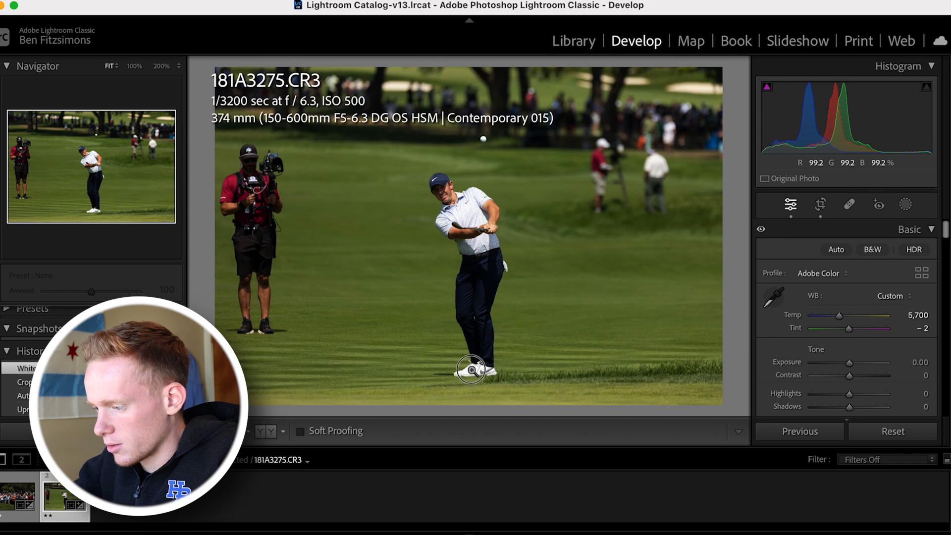
click(773, 299)
click(469, 370)
Step: Sample the golf ball twice as the white balance neutral target and compare the photo before and after
click(773, 298)
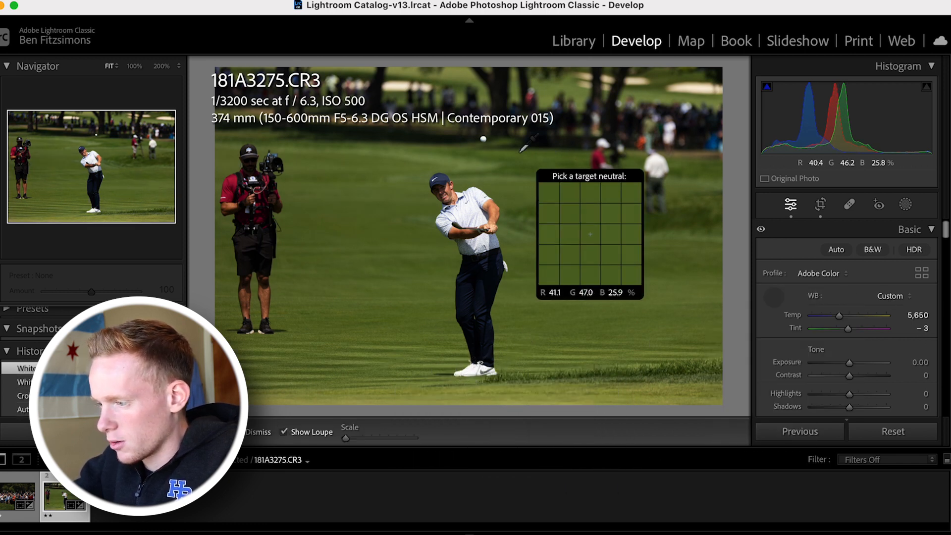
click(483, 138)
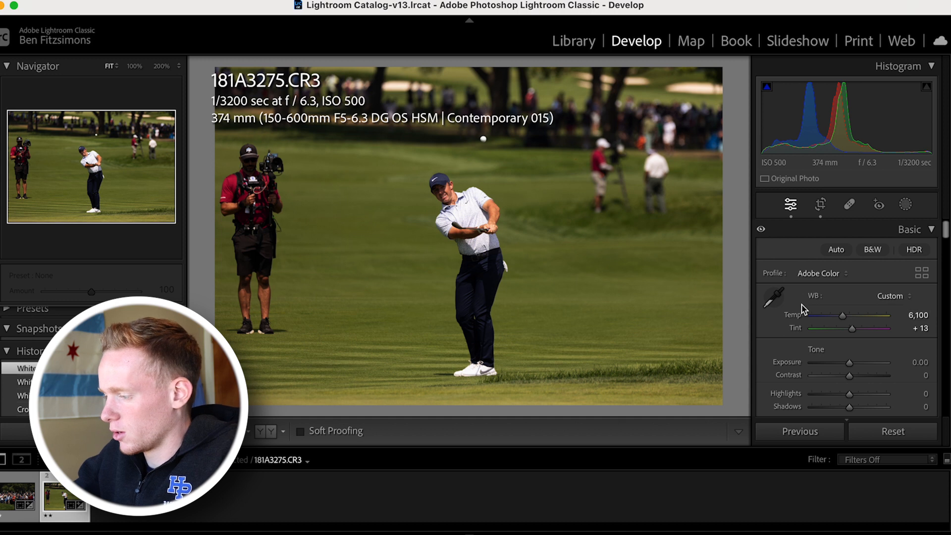
click(773, 299)
click(484, 144)
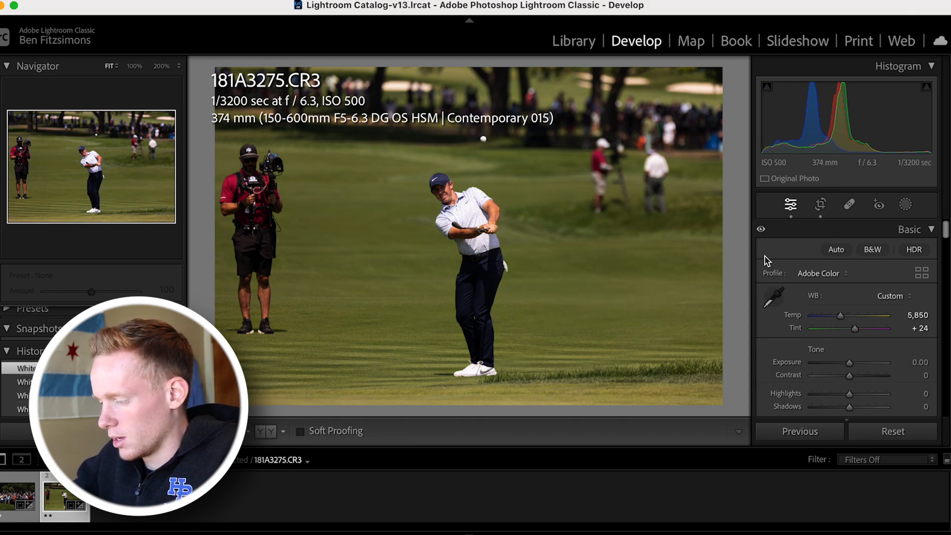
key(backslash)
key(backslash)
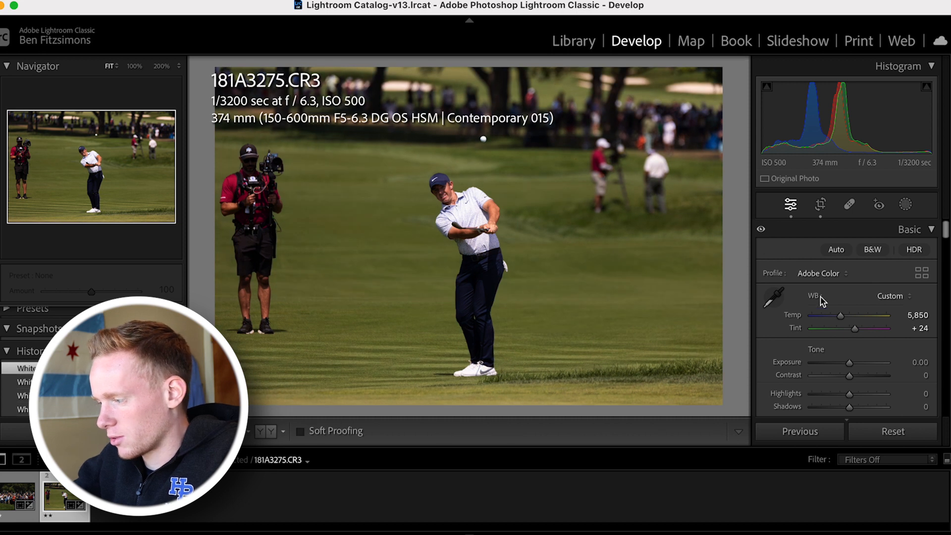
Step: Try a Tint of +14 and undo that change
drag(854, 331, 853, 331)
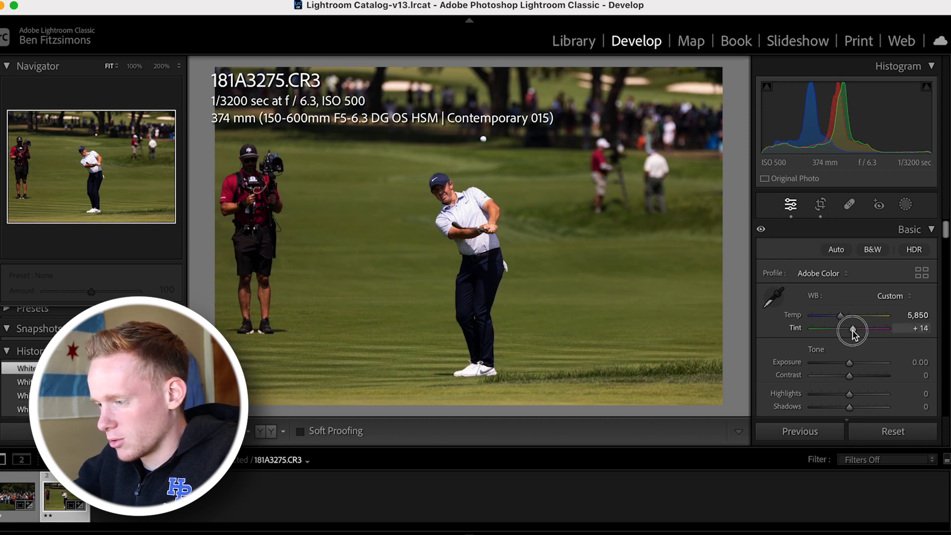
key(super+z)
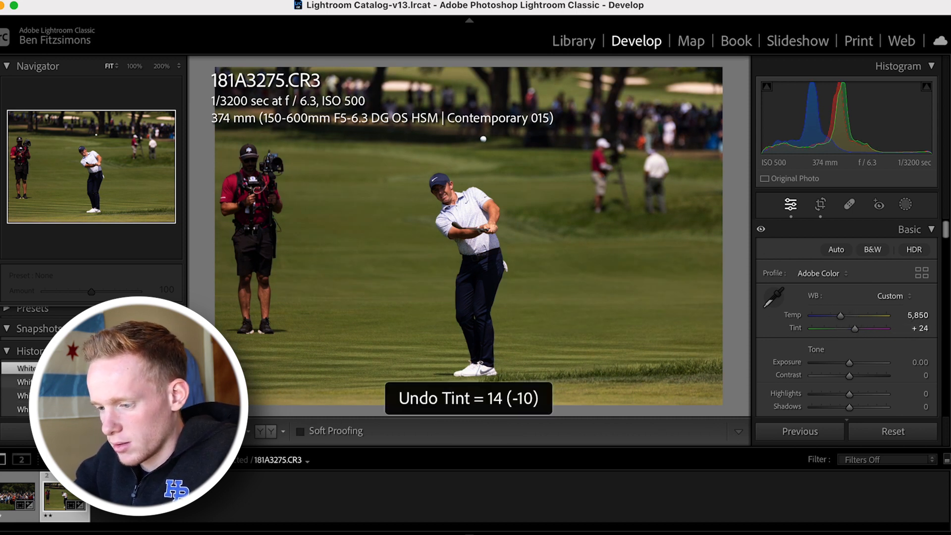
scroll(91, 361, down, 3)
scroll(91, 346, up, 3)
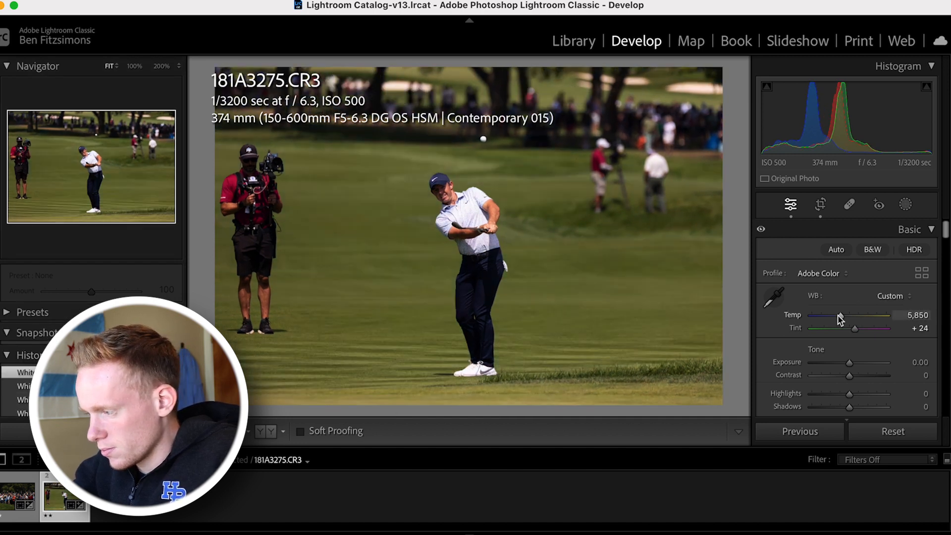
Step: Lower Temp to 5,466 and Tint to +20 while comparing with the original, and fine-tune Temp once more
drag(839, 315, 840, 319)
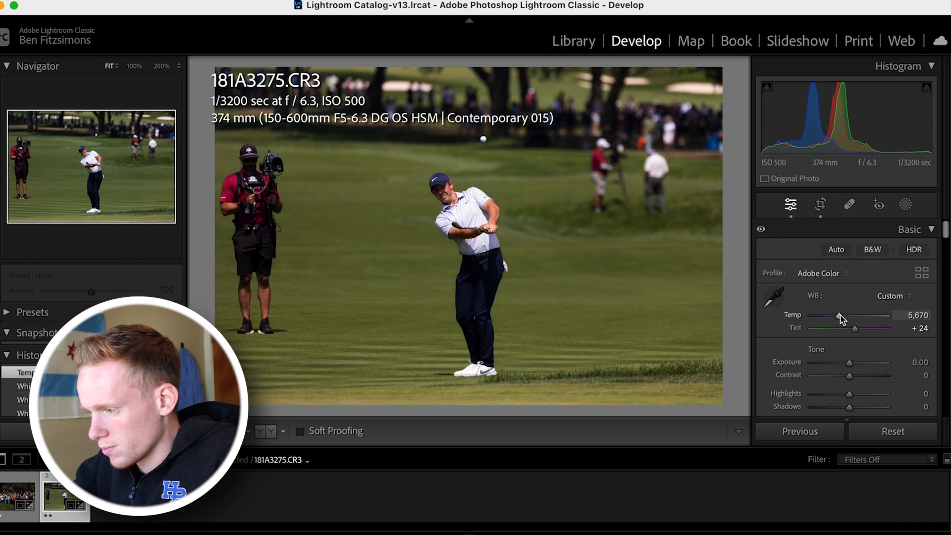
key(backslash)
key(backslash)
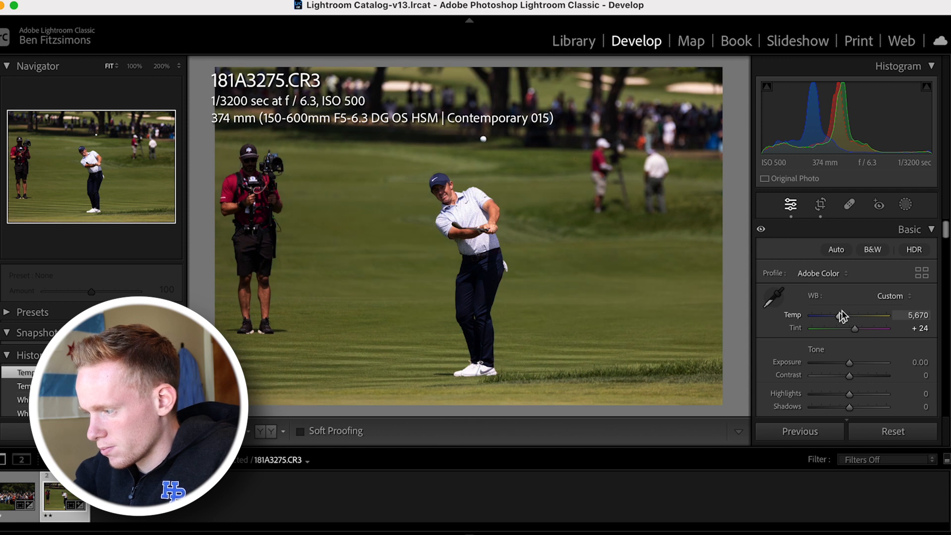
drag(856, 331, 853, 333)
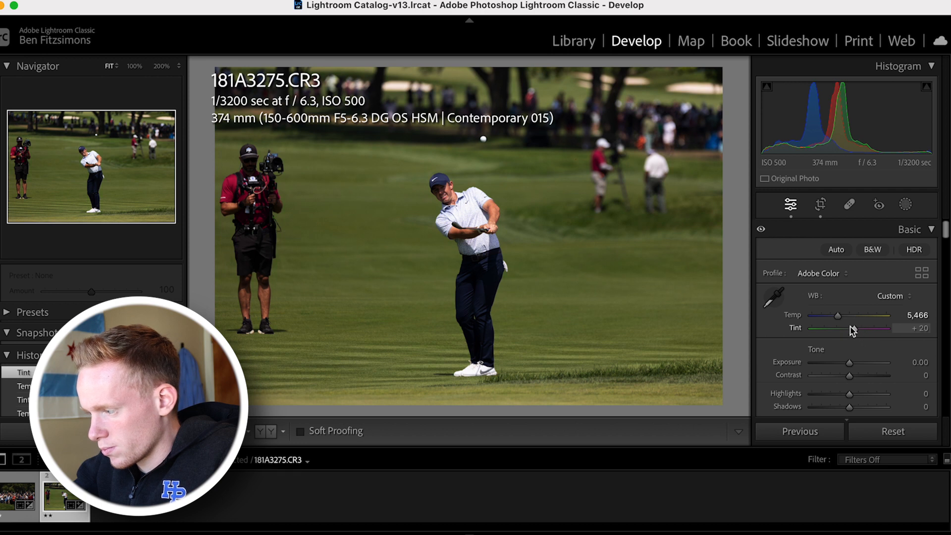
drag(852, 328, 840, 320)
Step: Set Contrast to +8 and adjust the photo's Shadows and Highlights
drag(848, 375, 851, 376)
scroll(806, 372, down, 5)
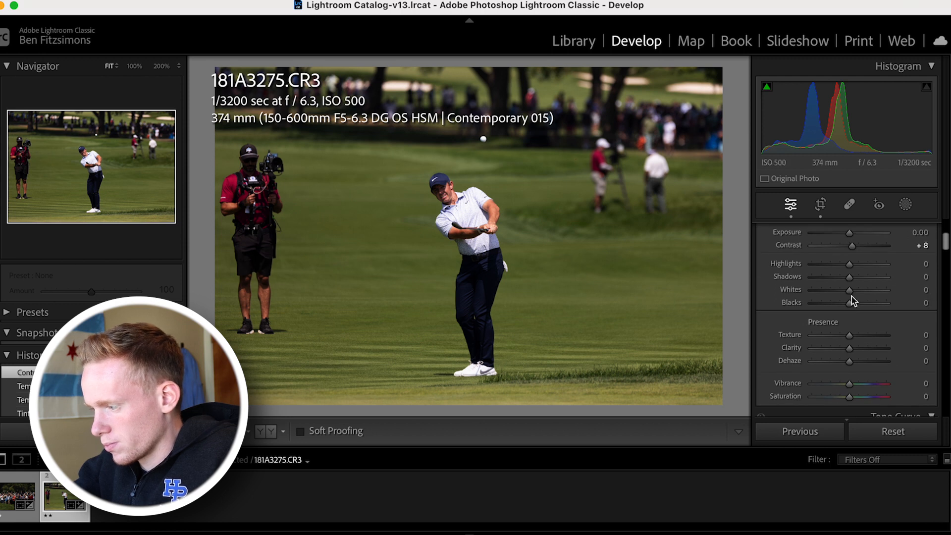
mouse_move(850, 279)
mouse_down()
mouse_move(859, 276)
mouse_move(844, 268)
mouse_up()
Step: Set the green color's Saturation to -17 and Luminance to -16 in the color mixer, and compare before and after
scroll(820, 304, down, 3)
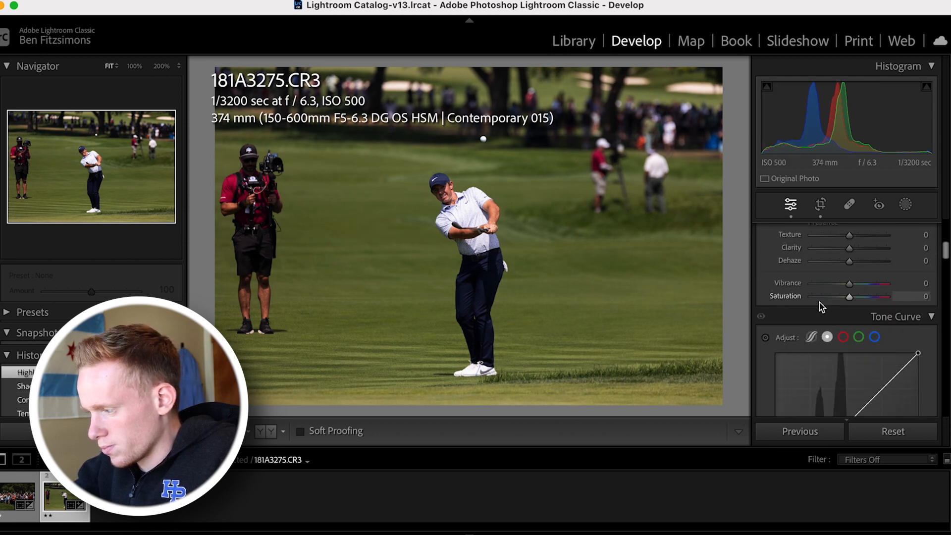
scroll(820, 307, down, 5)
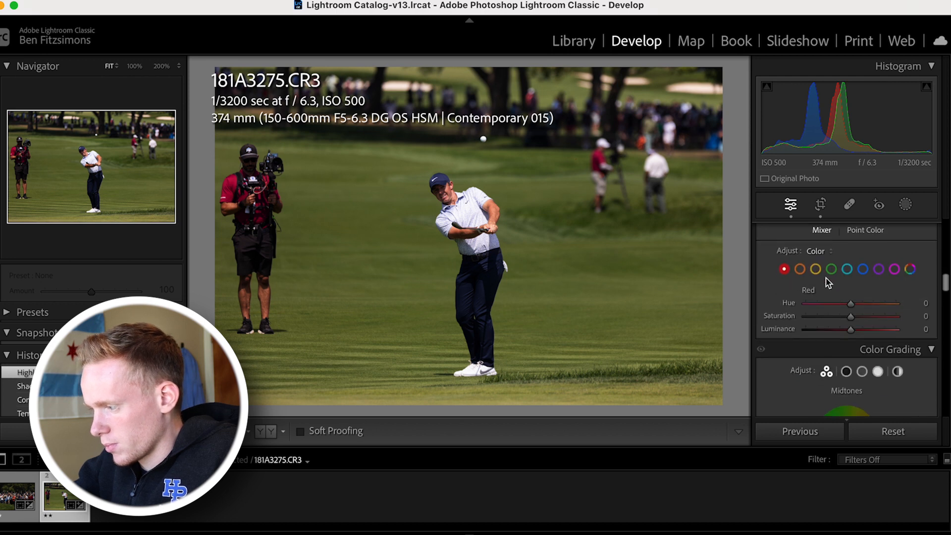
click(832, 268)
drag(840, 316, 845, 336)
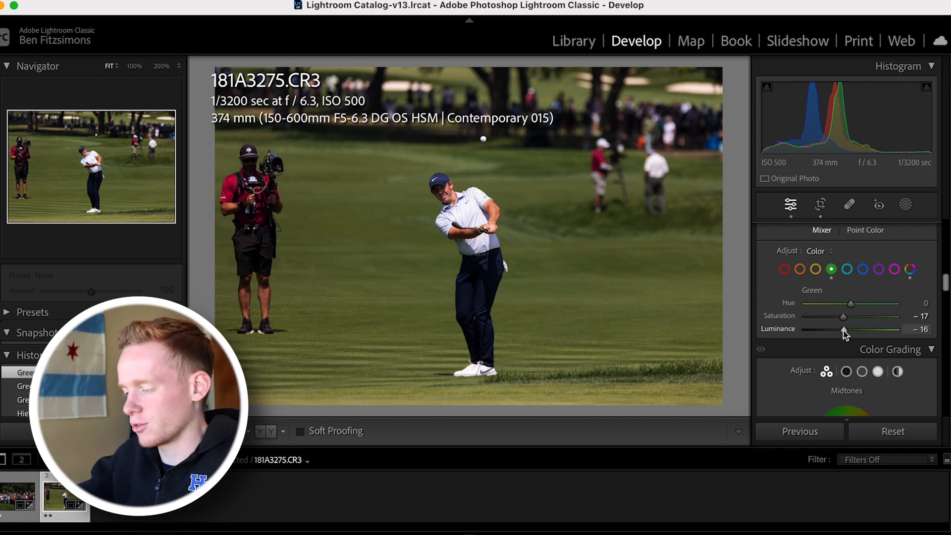
key(backslash)
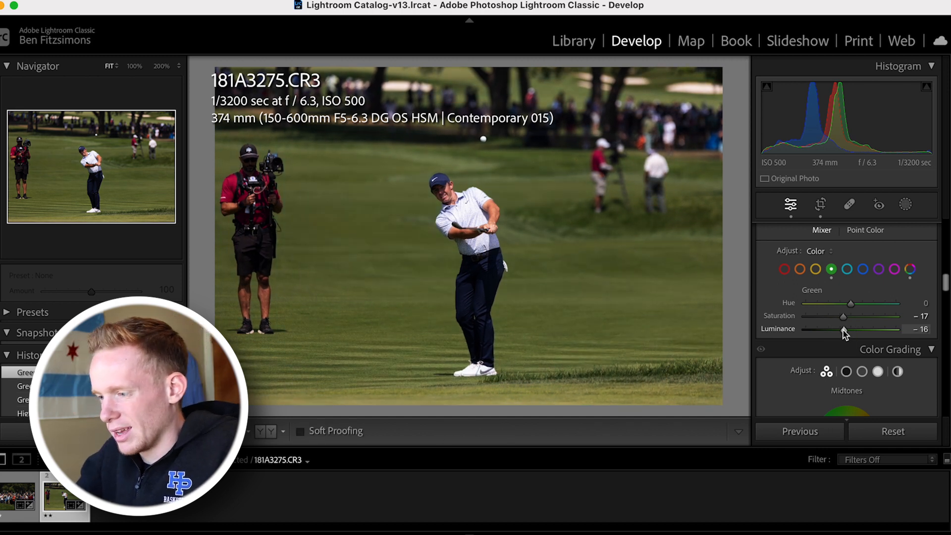
key(backslash)
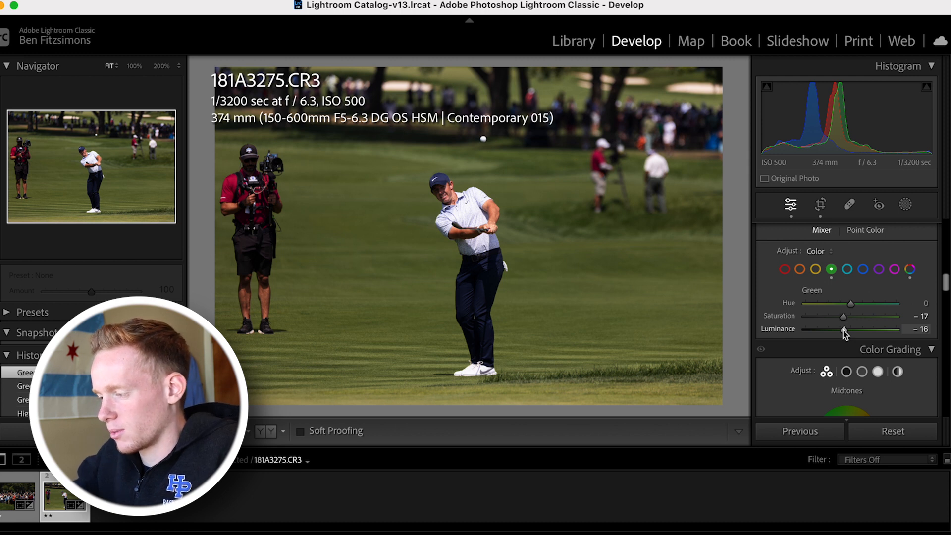
Step: Set the green Saturation to -42 using photo 181A3261.CR3 as a reference, and compare the edit with the original
key(Left)
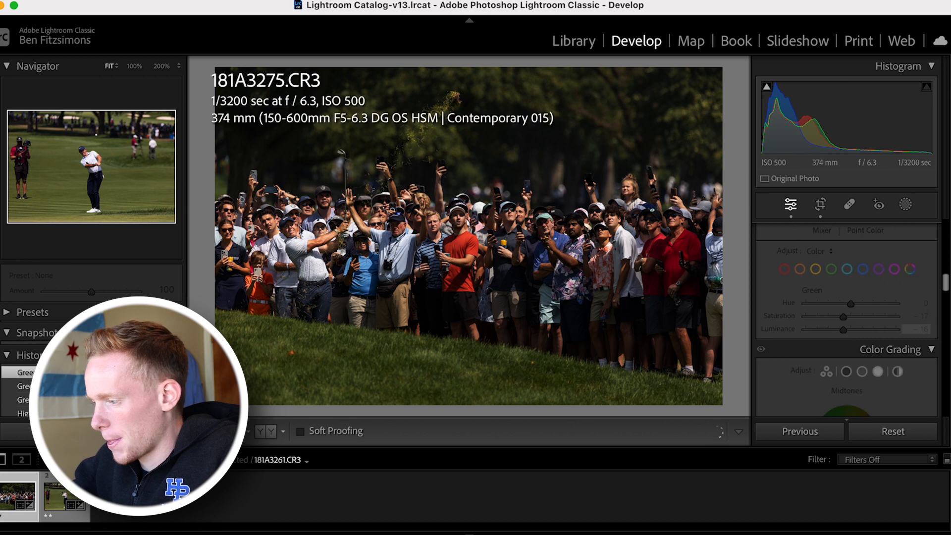
key(Right)
drag(840, 317, 832, 320)
key(Left)
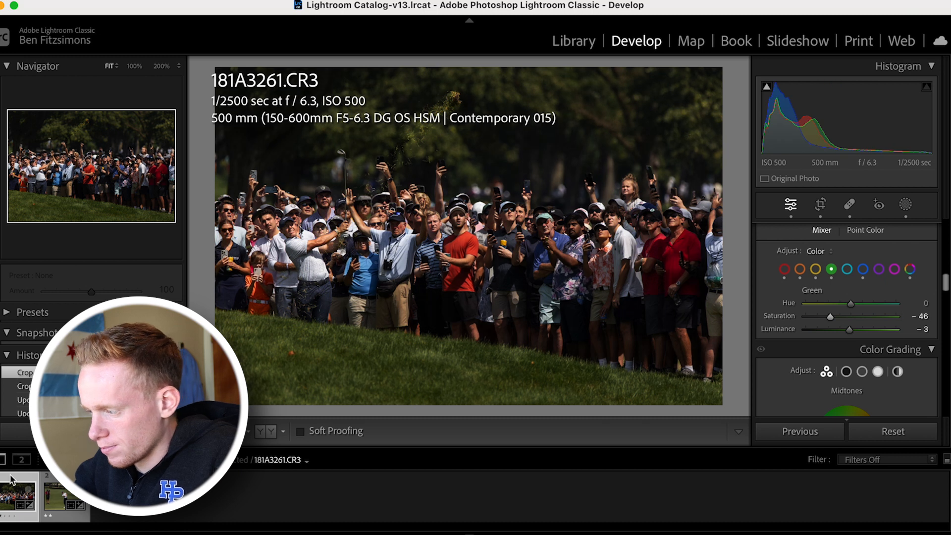
key(Right)
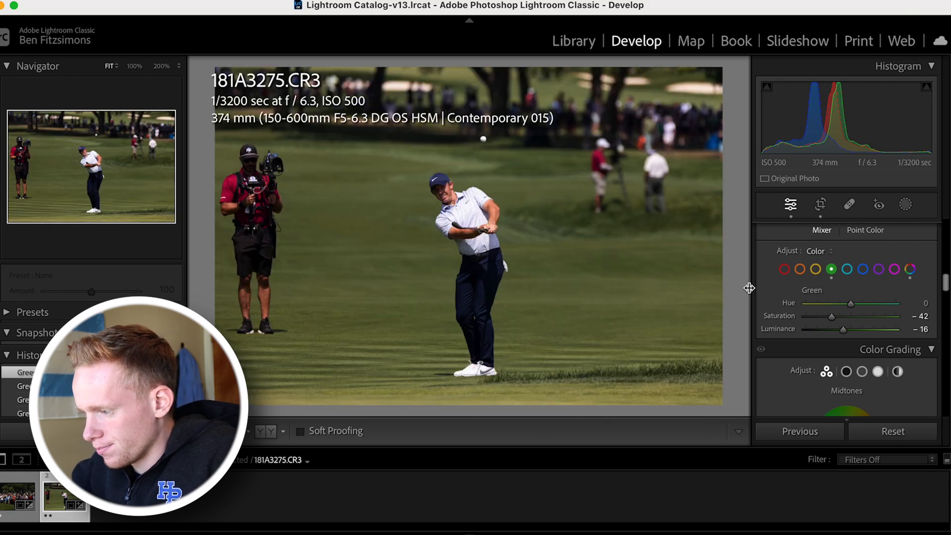
key(backslash)
key(backslash)
key(backslash)
key(backslash)
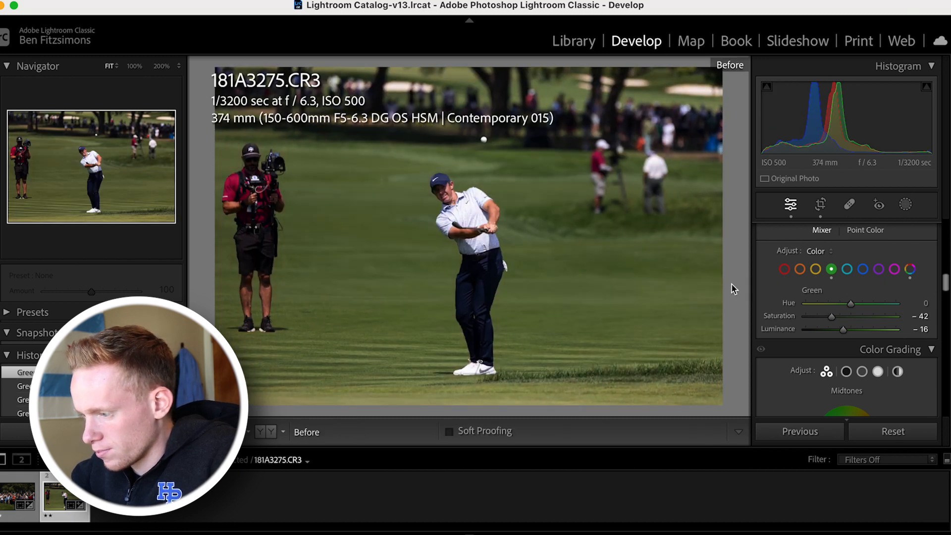
key(backslash)
key(backslash)
Step: Try a green Luminance of -75 and Saturation of +36, and undo both changes
mouse_move(832, 319)
mouse_down()
mouse_move(874, 320)
mouse_move(816, 329)
mouse_up()
drag(873, 317, 867, 320)
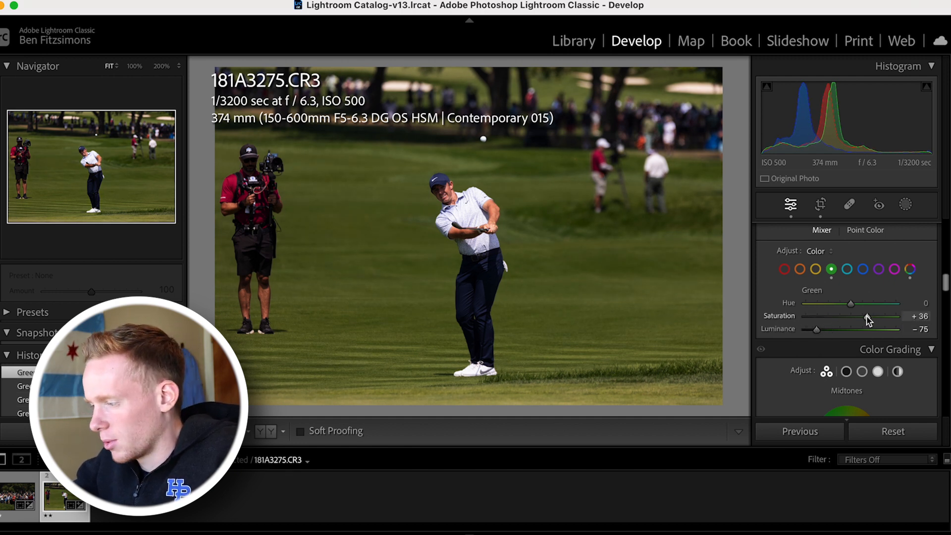
key(super+z)
key(super+z)
key(super+z)
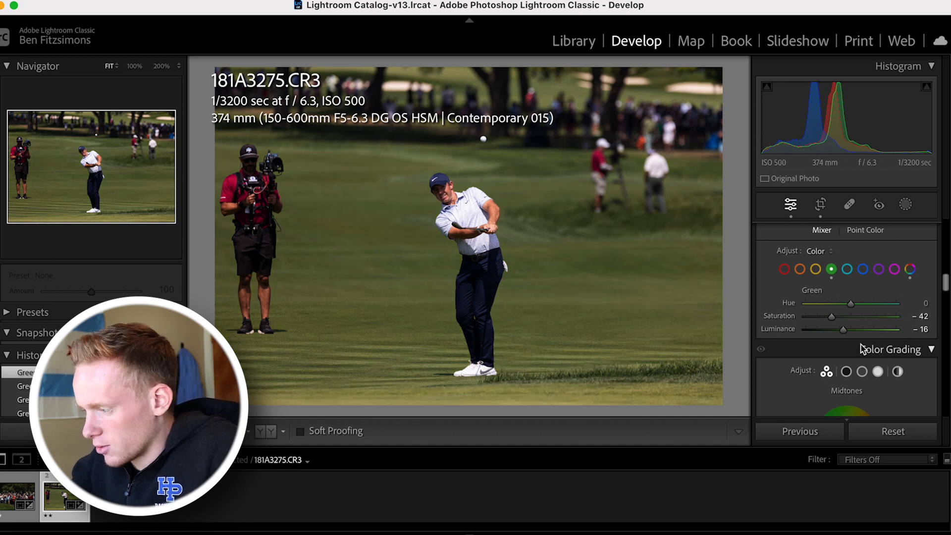
Step: Set green Saturation to -10 and Luminance to -41, and yellow Saturation to +6 and Luminance to -15 in the color mixer
drag(832, 316, 853, 323)
click(814, 269)
click(831, 269)
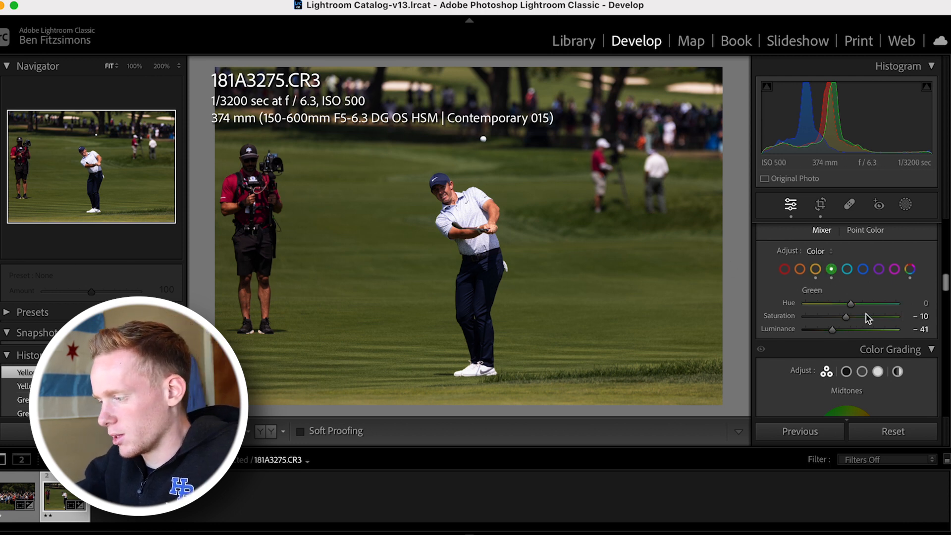
click(816, 267)
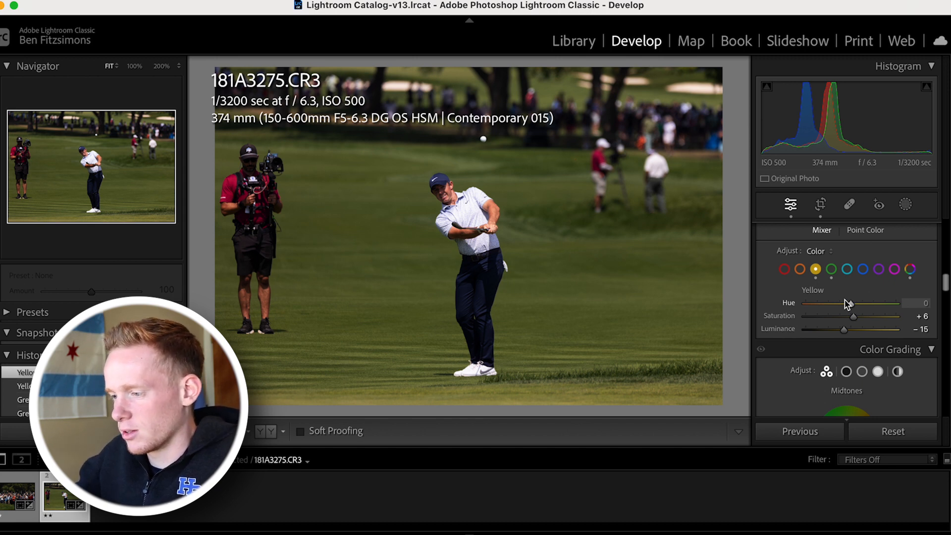
Step: Try a red Luminance of -20 and Saturation of +18 in the color mixer, and readjust both
click(784, 269)
mouse_move(849, 329)
mouse_down()
mouse_move(858, 330)
mouse_move(836, 330)
mouse_move(860, 315)
mouse_up()
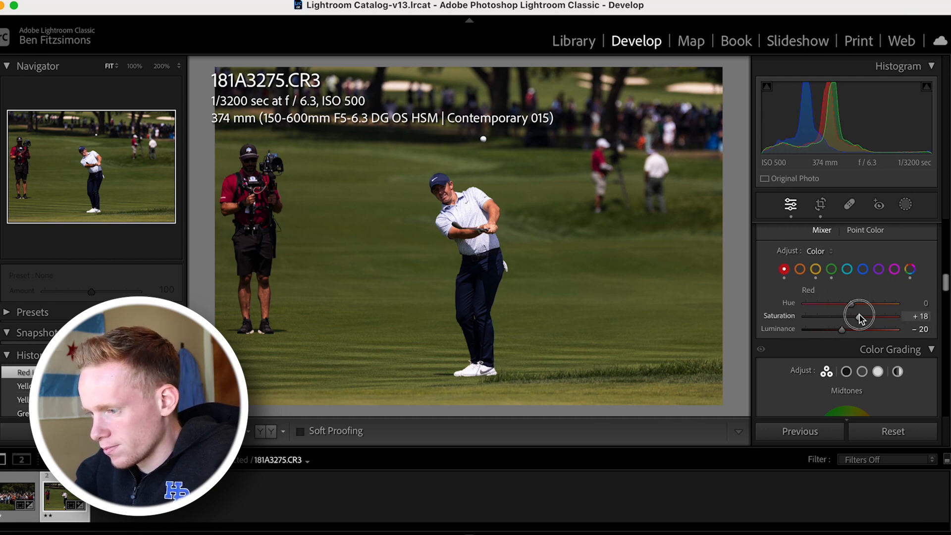
double_click(859, 317)
double_click(849, 330)
Step: Adjust the orange Luminance and Saturation in the color mixer, and undo the unwanted trial changes
click(804, 269)
mouse_move(851, 331)
mouse_down()
mouse_move(870, 332)
mouse_move(845, 332)
mouse_move(864, 330)
mouse_move(855, 312)
mouse_move(801, 310)
mouse_move(876, 312)
mouse_move(855, 317)
mouse_up()
key(super+z)
click(847, 270)
key(super+z)
Step: Set the blue Saturation to -16 in the color mixer, try +48 and undo it, and readjust the Saturation
click(862, 269)
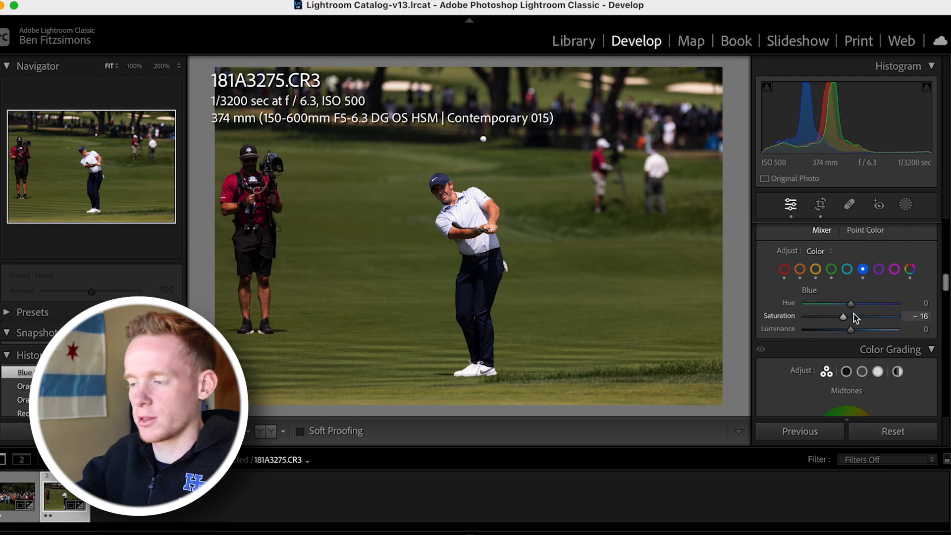
click(847, 269)
click(863, 271)
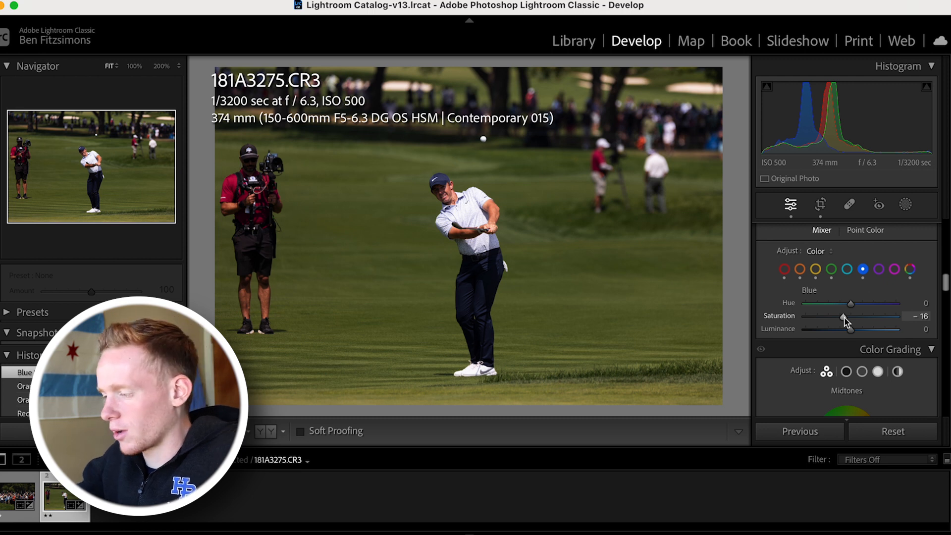
mouse_move(871, 319)
mouse_down()
mouse_move(818, 323)
mouse_move(908, 320)
mouse_move(827, 323)
mouse_move(884, 319)
mouse_move(831, 319)
mouse_move(874, 322)
mouse_up()
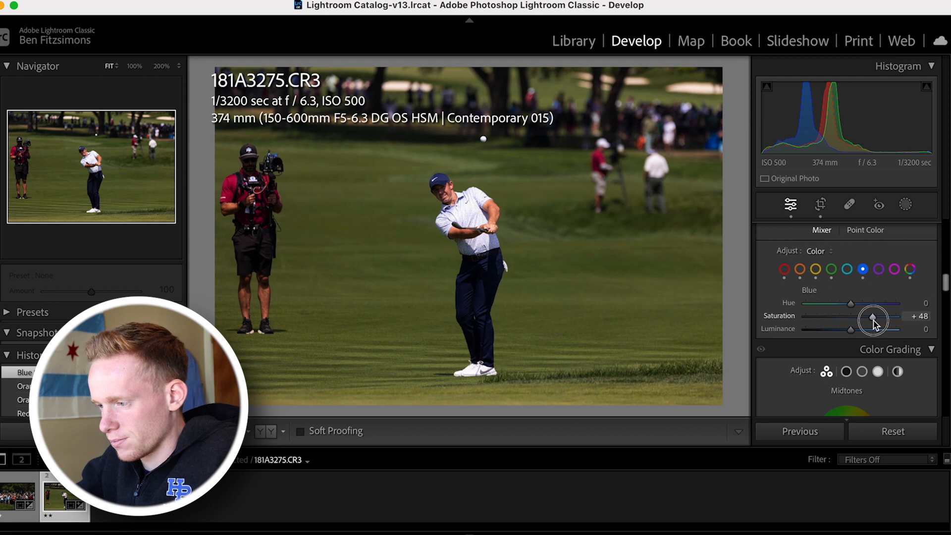
key(super+z)
double_click(845, 318)
Step: Try a purple Saturation of +99 in the color mixer and undo that change
drag(855, 319, 895, 314)
click(879, 272)
key(super+z)
click(893, 271)
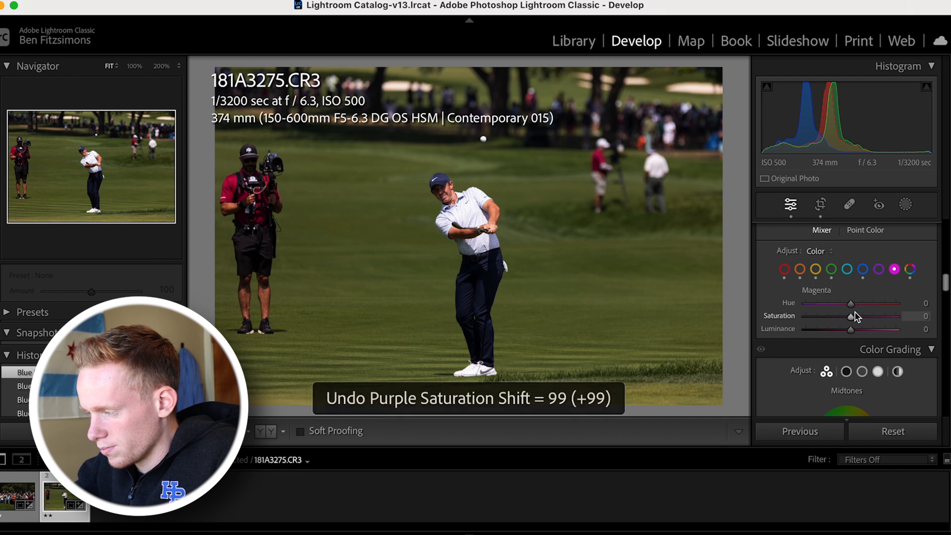
Step: Set the photo's Sharpening Amount to 50
scroll(885, 325, down, 5)
scroll(886, 328, down, 5)
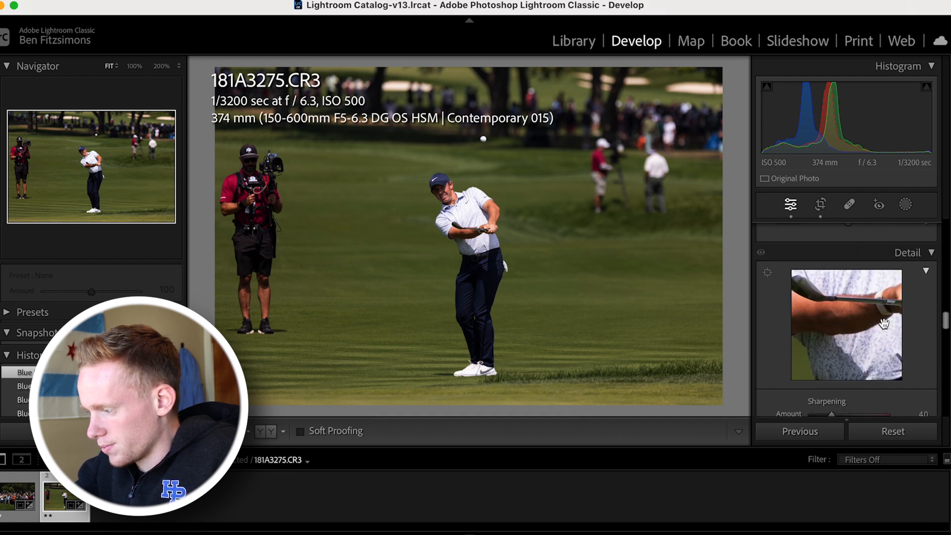
drag(832, 299, 836, 303)
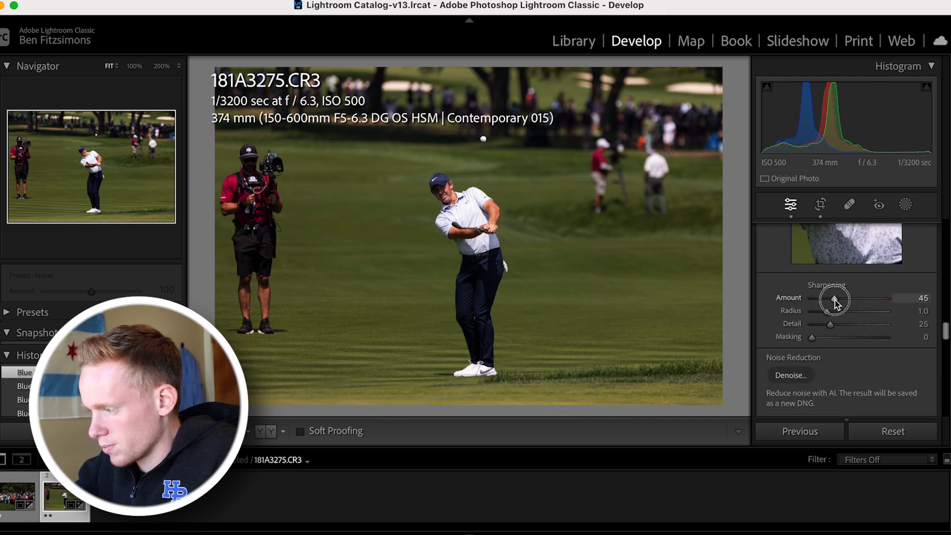
drag(836, 299, 837, 299)
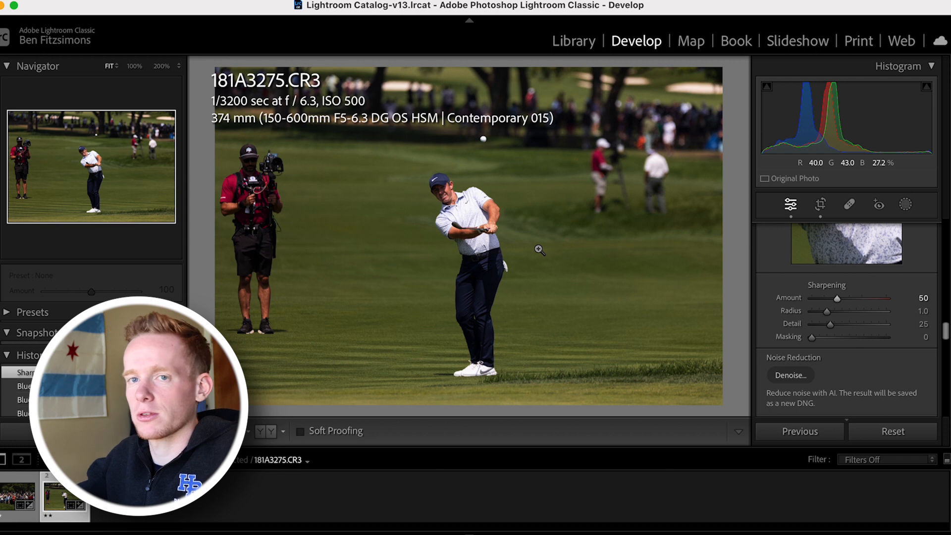
Step: Create a subject mask and subtract the cameraman from it with a size 15 brush so only the golfer is masked
click(905, 204)
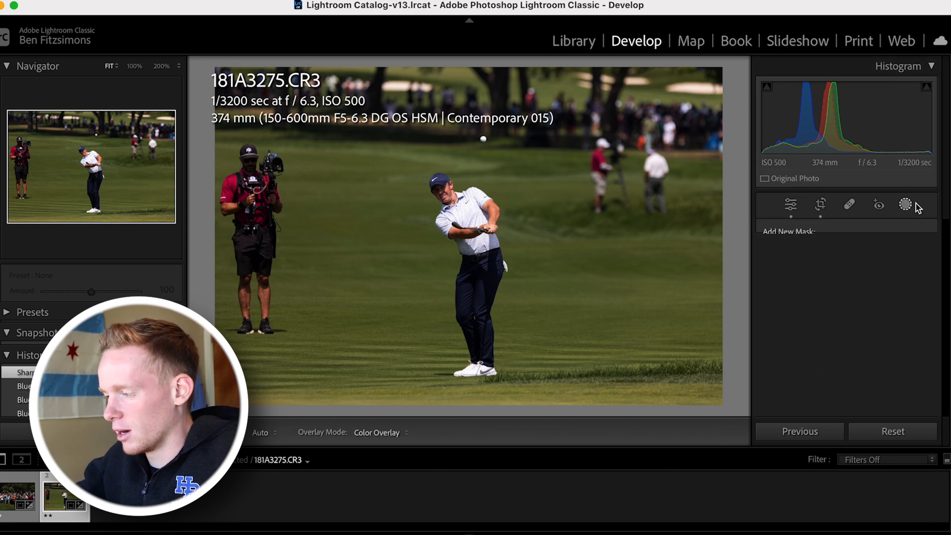
click(792, 263)
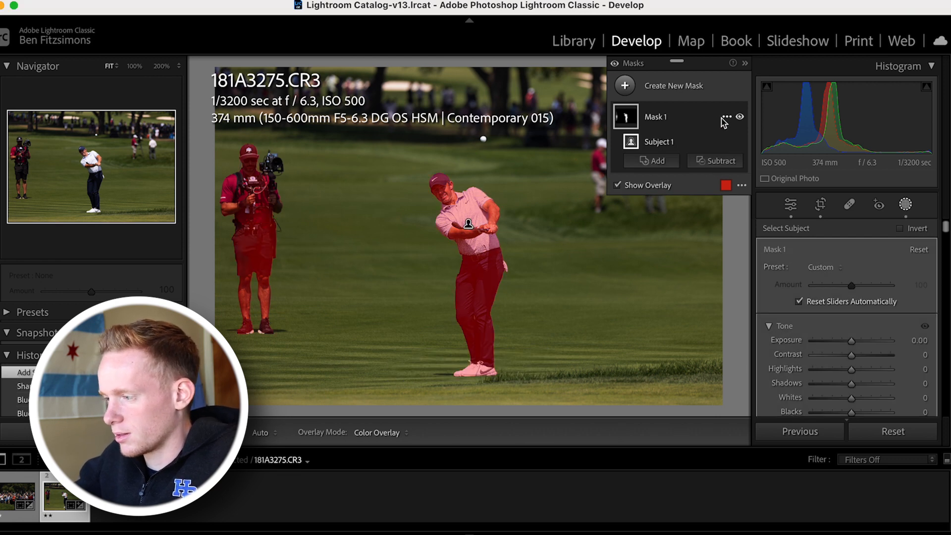
click(721, 117)
click(721, 121)
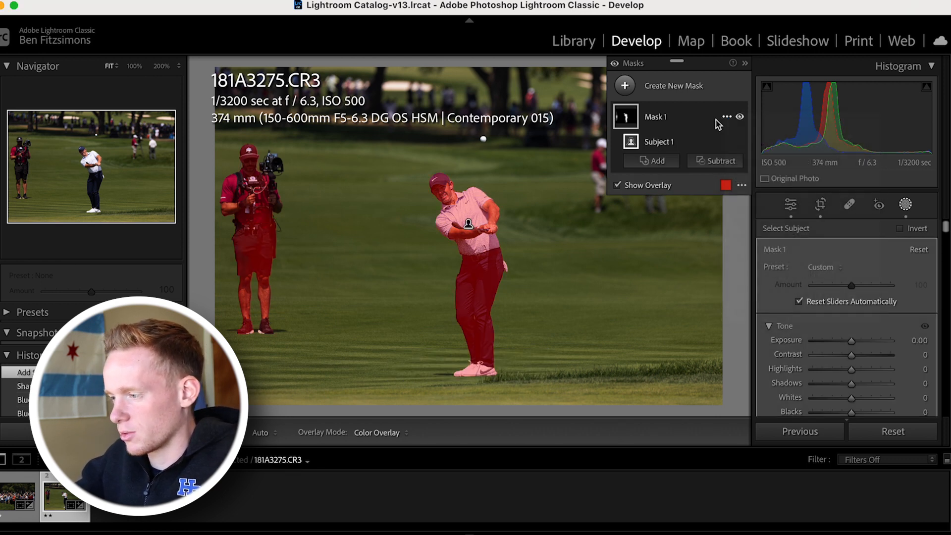
click(715, 161)
click(726, 290)
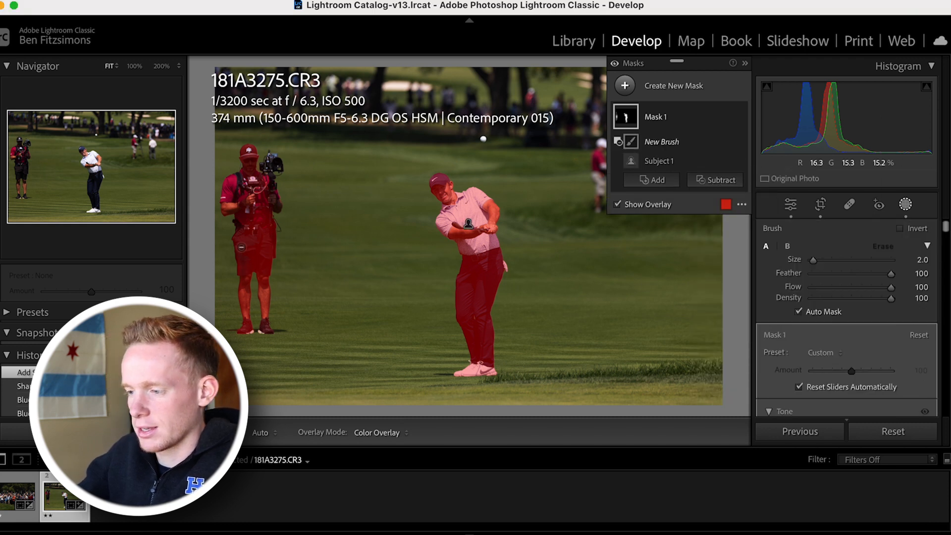
mouse_move(265, 319)
mouse_down()
mouse_move(255, 321)
mouse_move(265, 327)
mouse_move(277, 237)
mouse_move(256, 172)
mouse_move(233, 257)
mouse_move(231, 214)
mouse_move(282, 232)
mouse_up()
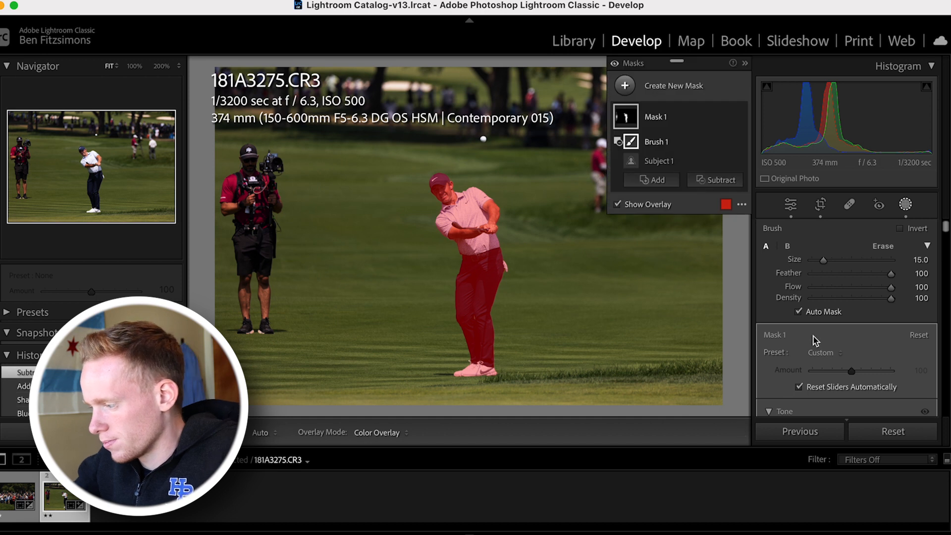
Step: Set the golfer mask's Exposure to 0.17, Contrast to 18, Highlights to -61 and Shadows to 40, comparing with the original
scroll(813, 336, down, 5)
drag(851, 334, 855, 290)
key(backslash)
key(backslash)
key(backslash)
key(backslash)
key(backslash)
key(backslash)
key(backslash)
key(backslash)
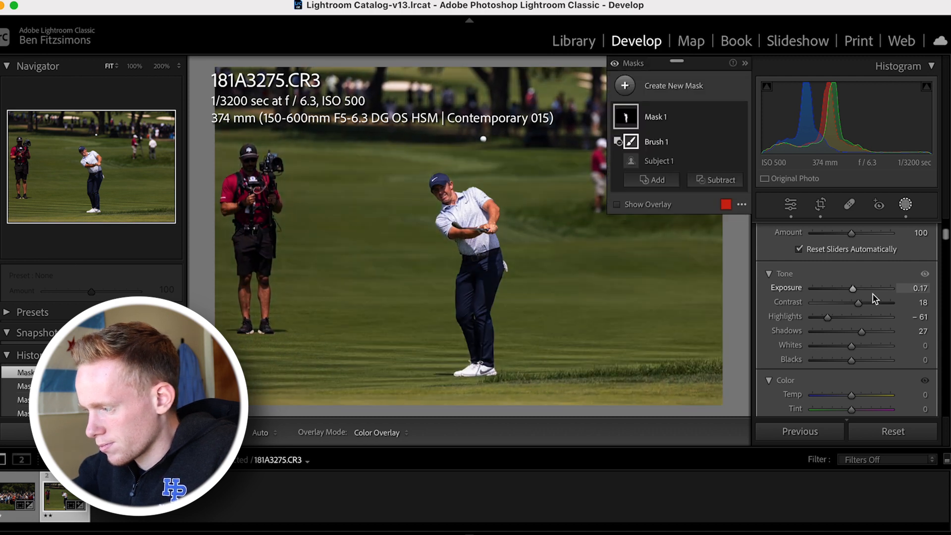
drag(862, 332, 865, 333)
click(868, 335)
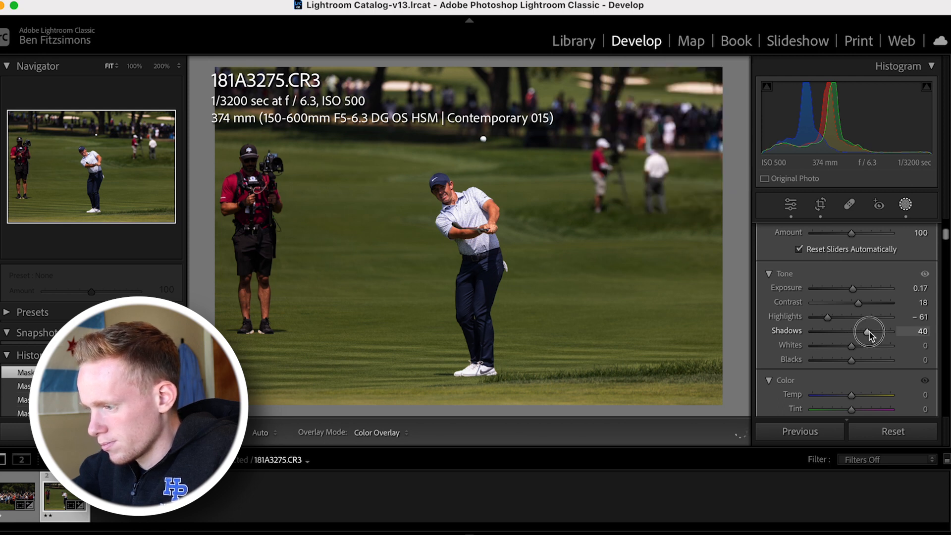
Step: Set the golfer mask's Texture to 10 and Clarity to 13
scroll(810, 353, down, 10)
scroll(810, 353, up, 5)
scroll(810, 352, down, 5)
scroll(810, 355, up, 2)
scroll(811, 356, up, 8)
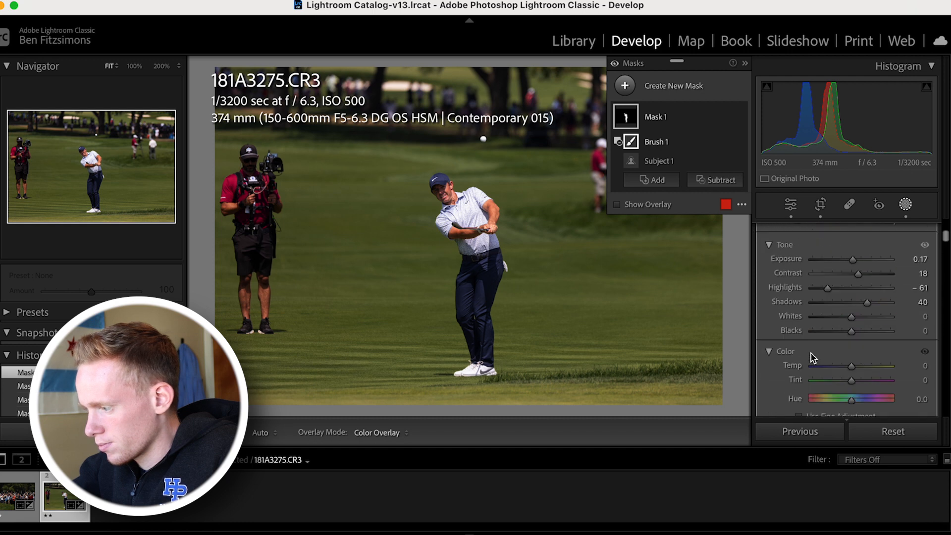
scroll(811, 355, up, 3)
scroll(811, 355, down, 4)
scroll(811, 356, up, 3)
scroll(811, 355, down, 10)
scroll(812, 355, down, 2)
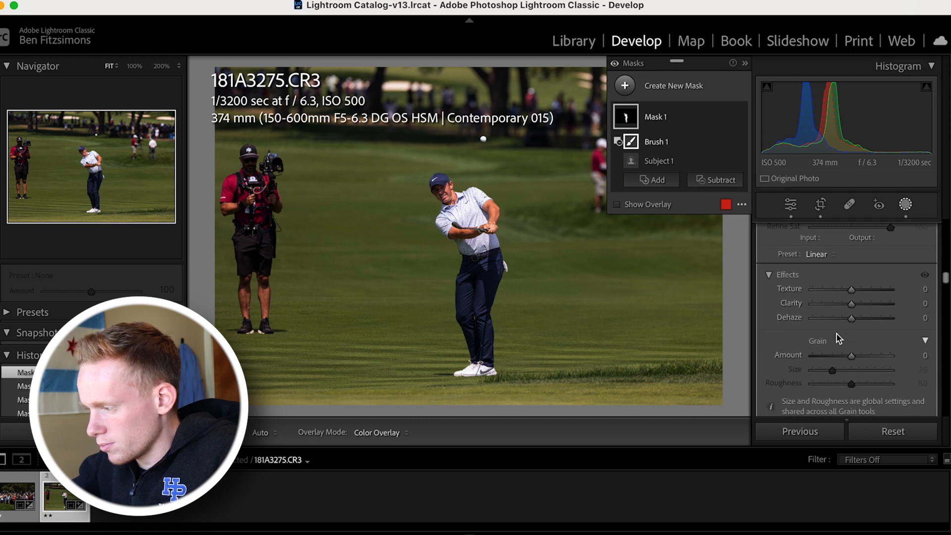
mouse_move(851, 303)
mouse_down()
mouse_move(855, 290)
mouse_move(857, 308)
mouse_up()
Step: Duplicate and invert the golfer mask, and set the background's Exposure to -0.11, Highlights to -26 and Shadows to 29
click(724, 117)
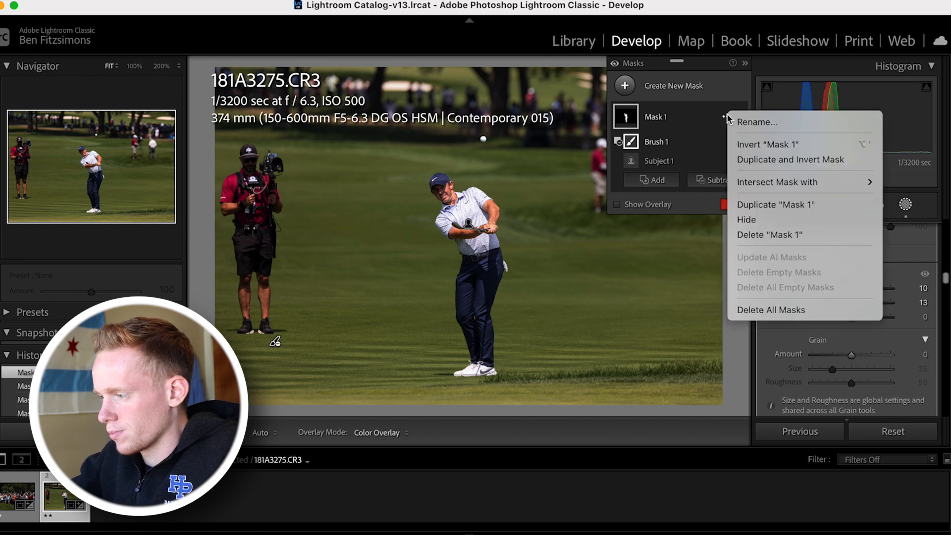
click(744, 159)
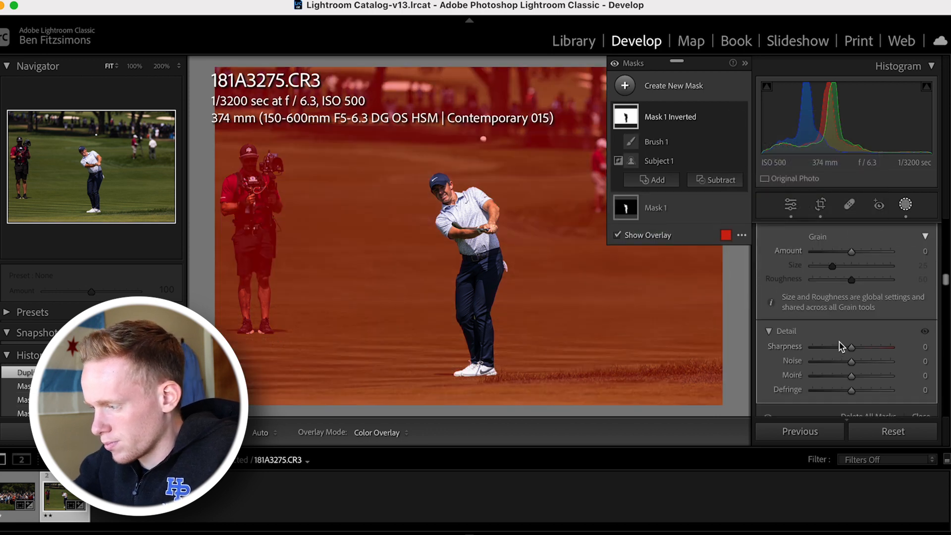
scroll(841, 341, up, 5)
drag(851, 324, 863, 367)
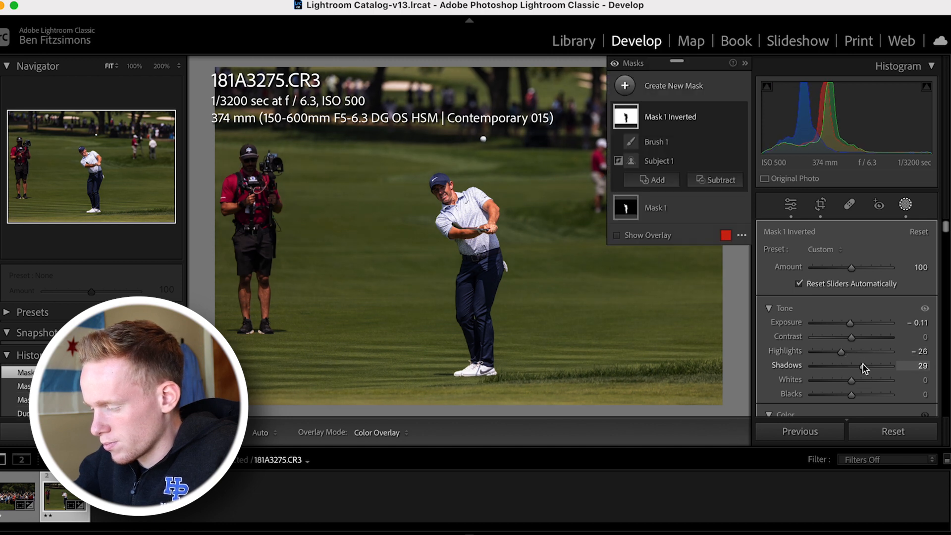
Step: Compare the edit with the original and set the inverted background mask's Exposure to -0.05
key(backslash)
key(backslash)
key(backslash)
key(backslash)
key(backslash)
key(backslash)
key(backslash)
key(backslash)
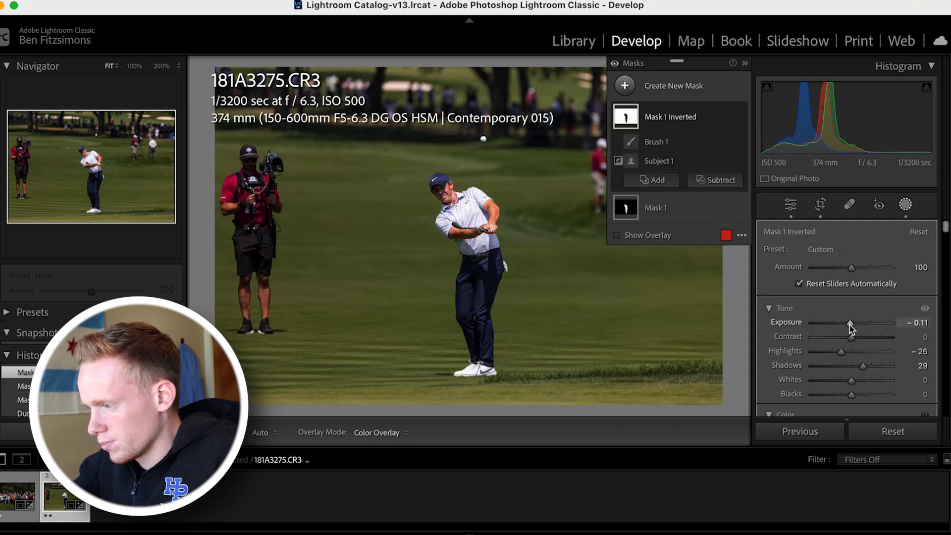
click(629, 207)
click(625, 117)
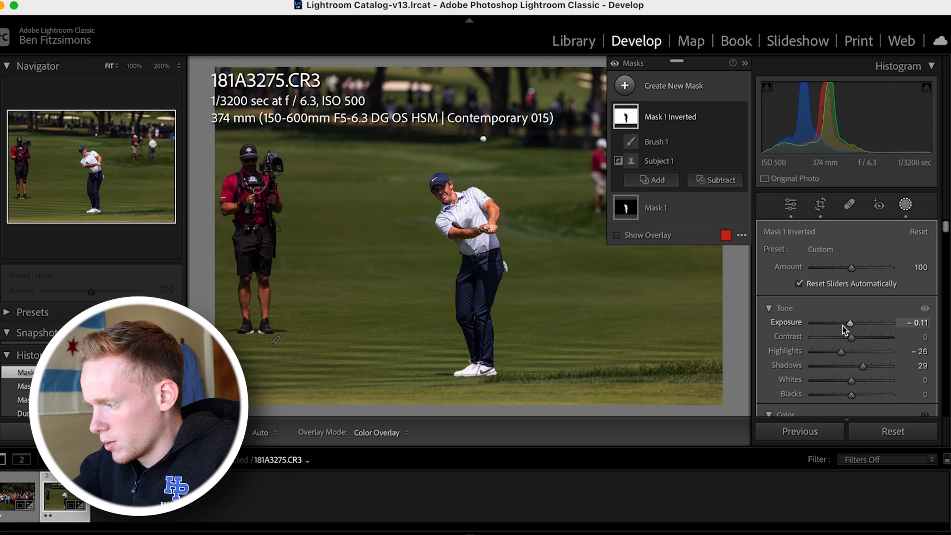
drag(850, 325, 850, 326)
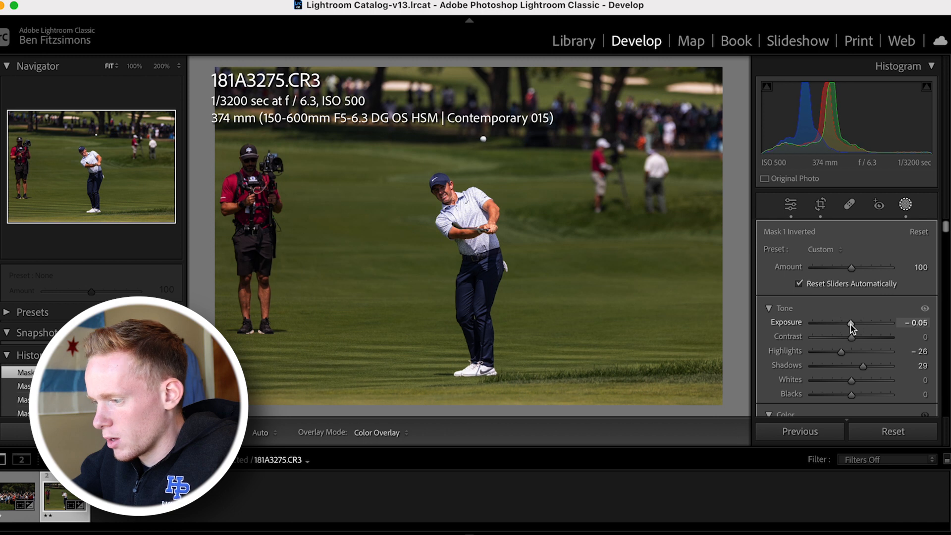
Step: Set the golfer mask's Exposure to 0.09, Shadows to 49 and Highlights to -72, and compare with the original
click(644, 148)
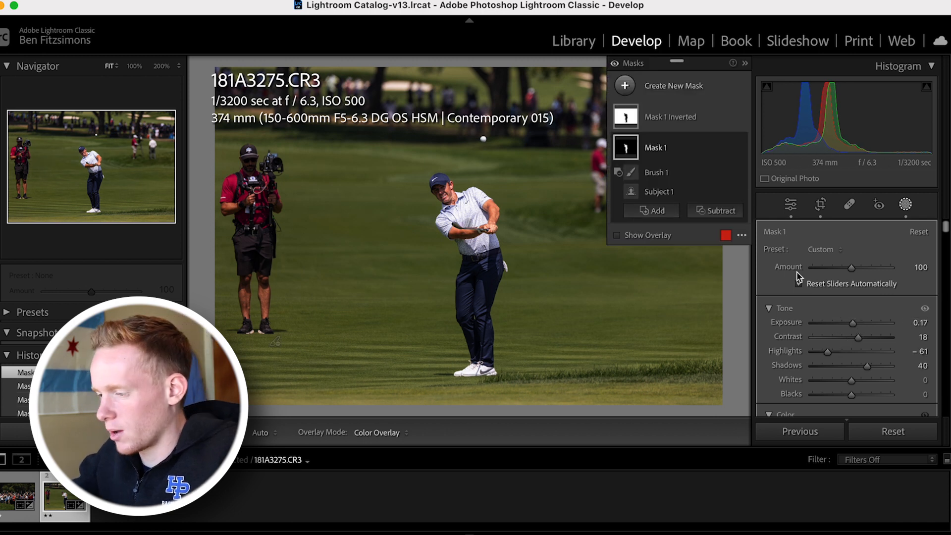
drag(850, 322, 852, 325)
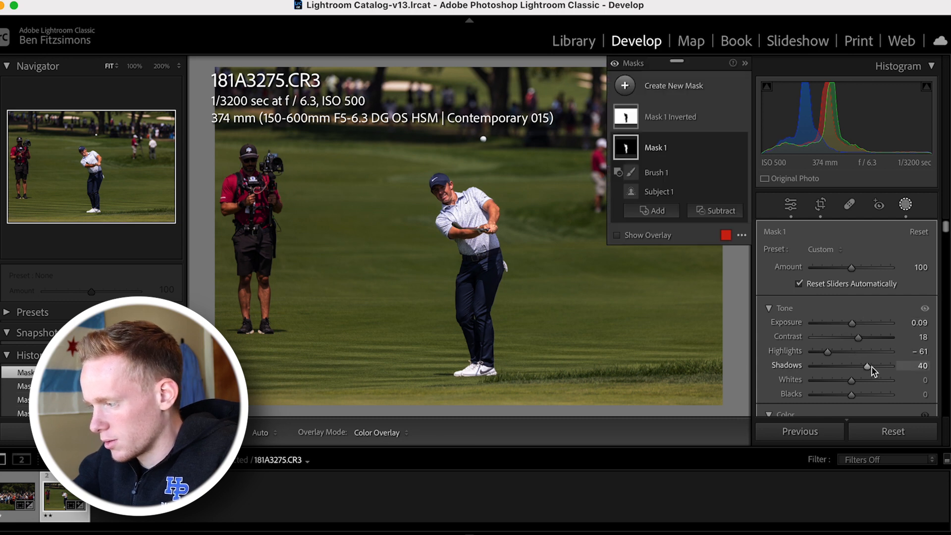
drag(867, 367, 824, 356)
key(backslash)
key(backslash)
key(backslash)
key(backslash)
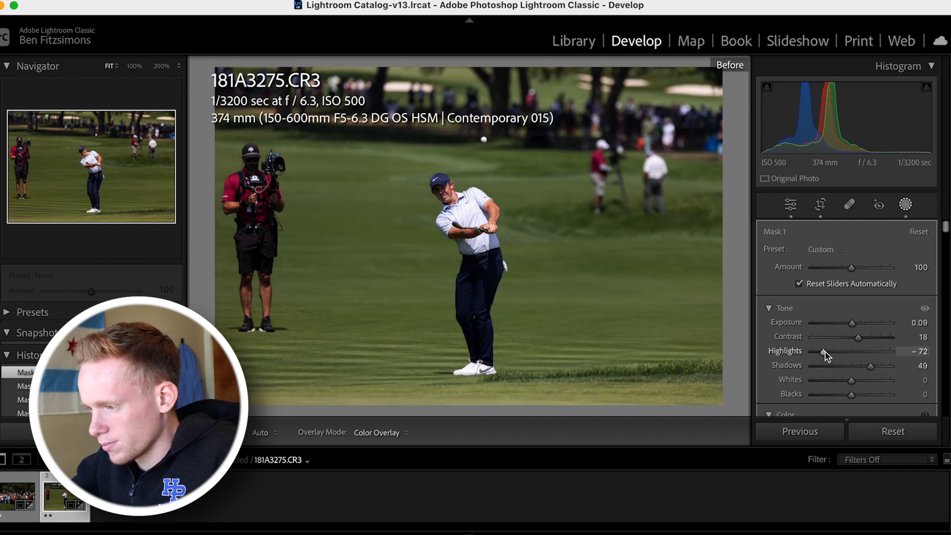
key(backslash)
key(backslash)
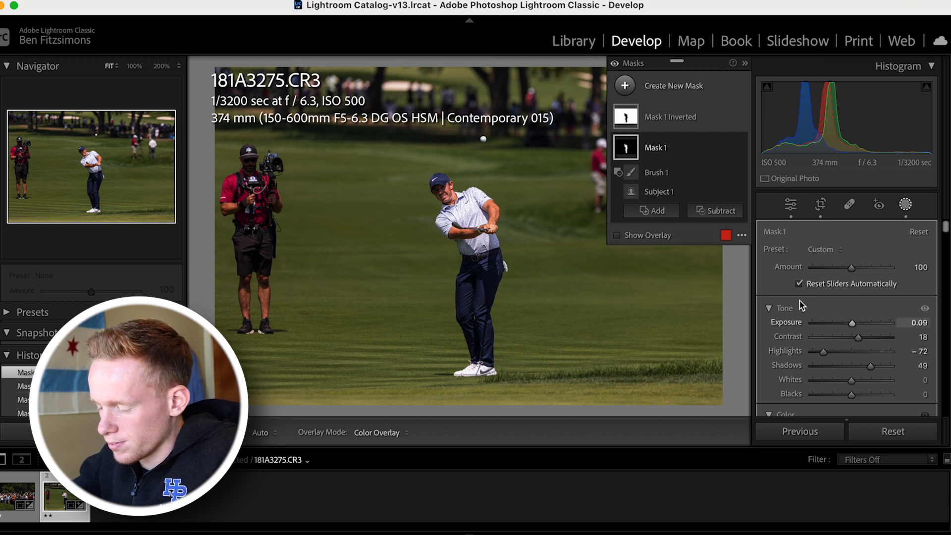
Step: Leave the masks and set the whole photo's white balance Temp to 5,273, comparing the edit with the original
click(902, 194)
click(838, 318)
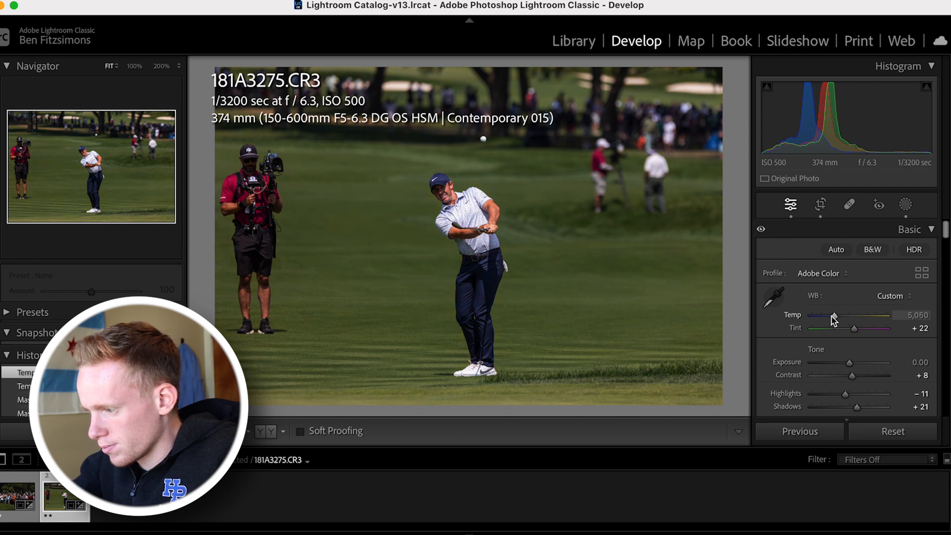
drag(835, 318, 835, 318)
key(backslash)
key(backslash)
key(backslash)
key(backslash)
key(backslash)
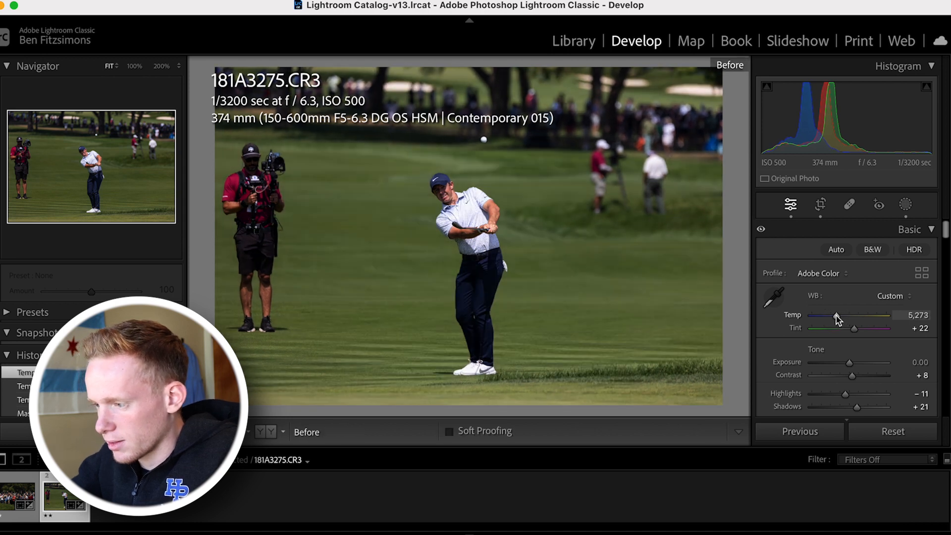
key(backslash)
key(backslash)
key(backslash)
key(backslash)
key(backslash)
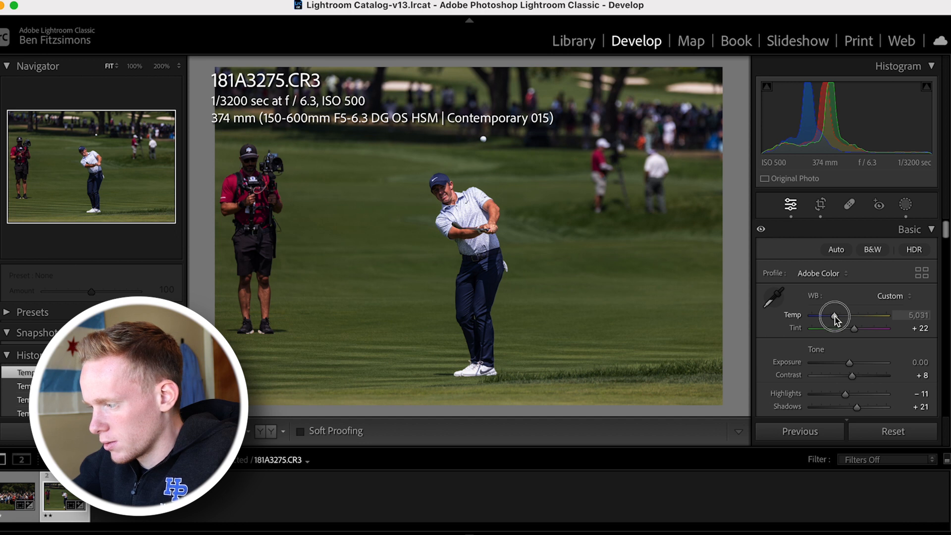
Step: Set the white balance Temp to 5,110, then inspect the golfer up close and compare the edit with the original
drag(835, 319, 836, 319)
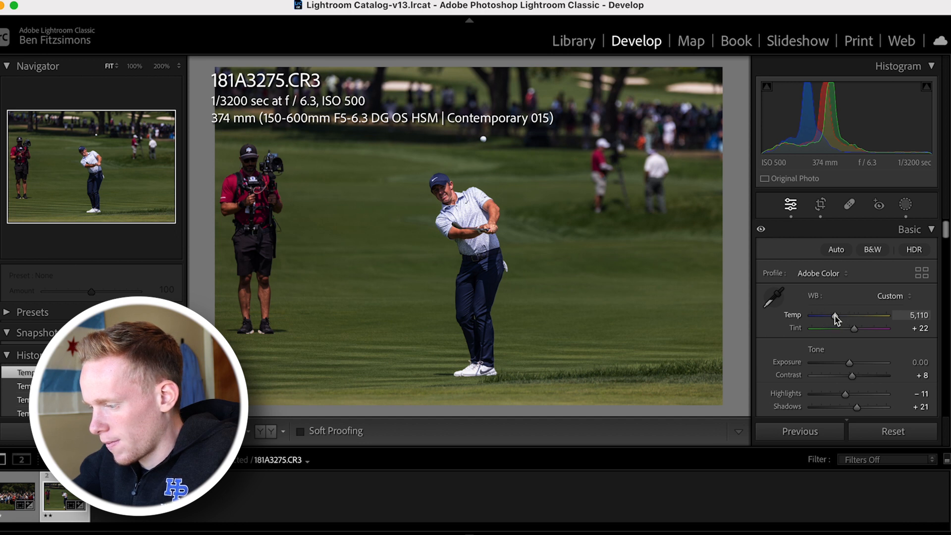
key(backslash)
key(backslash)
key(backslash)
key(backslash)
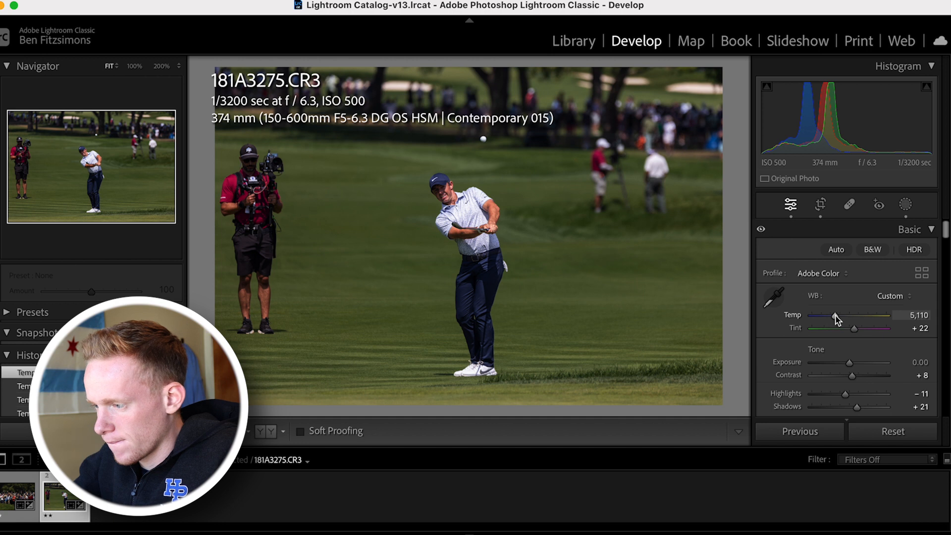
click(473, 164)
click(388, 196)
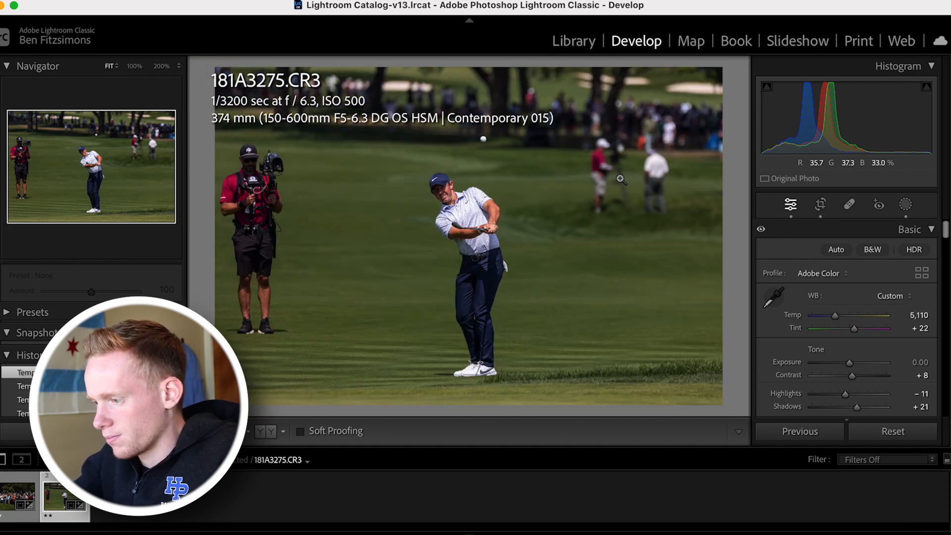
key(backslash)
key(backslash)
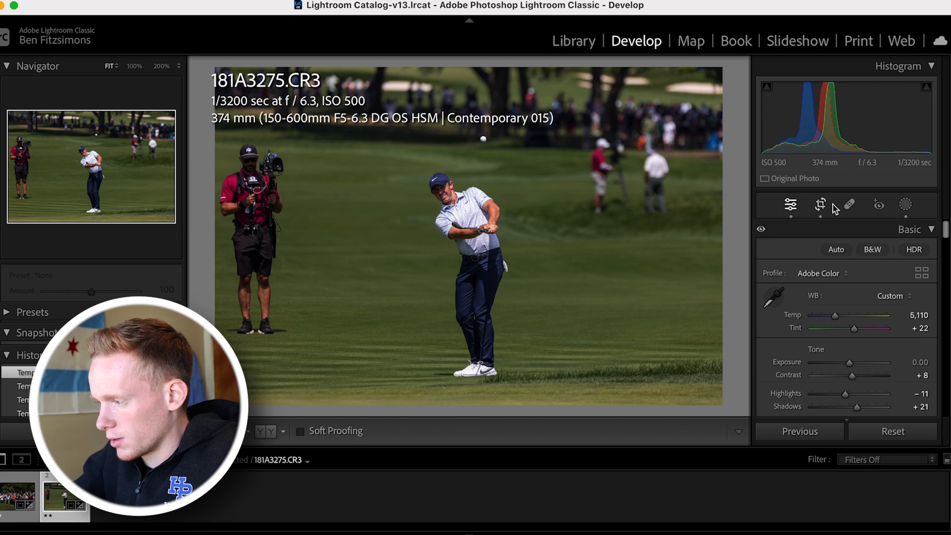
Step: Tighten the crop from the photo's upper-right corner at the original aspect ratio and shift the image down within the frame
click(822, 205)
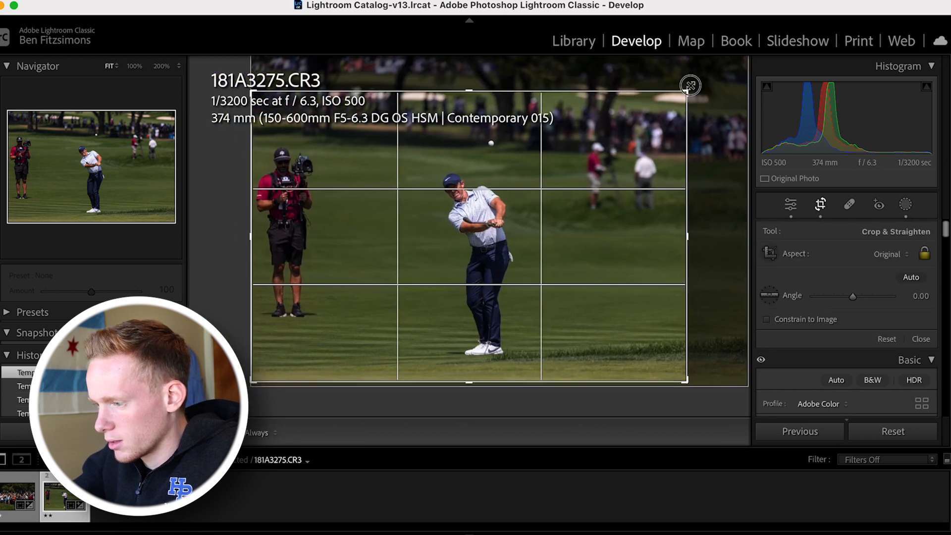
drag(689, 86, 687, 88)
drag(619, 148, 621, 152)
drag(686, 93, 679, 102)
mouse_move(636, 136)
mouse_down()
mouse_move(640, 193)
mouse_move(638, 144)
mouse_up()
key(Return)
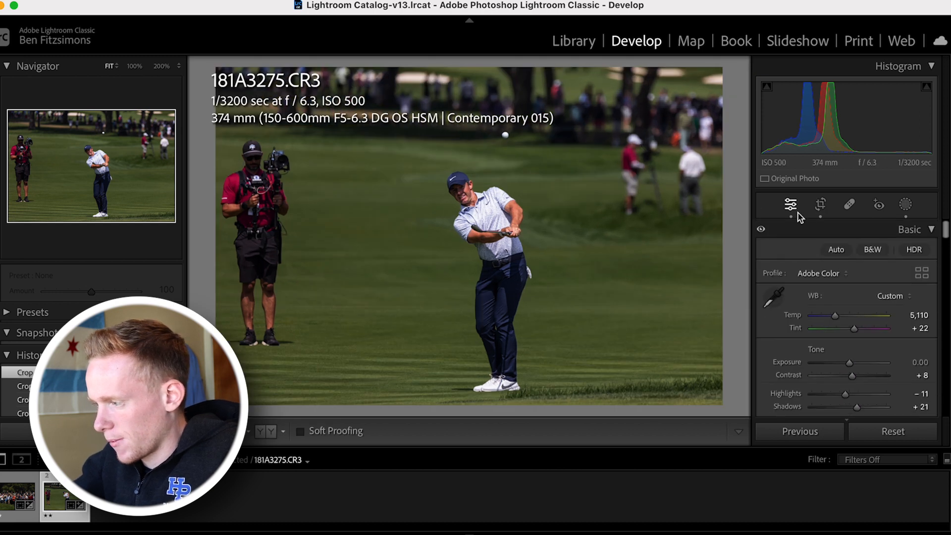
Step: Loosen the crop slightly at the photo's upper-right corner and shift the image up a little within the frame
click(820, 204)
drag(693, 95, 696, 94)
drag(619, 152, 617, 145)
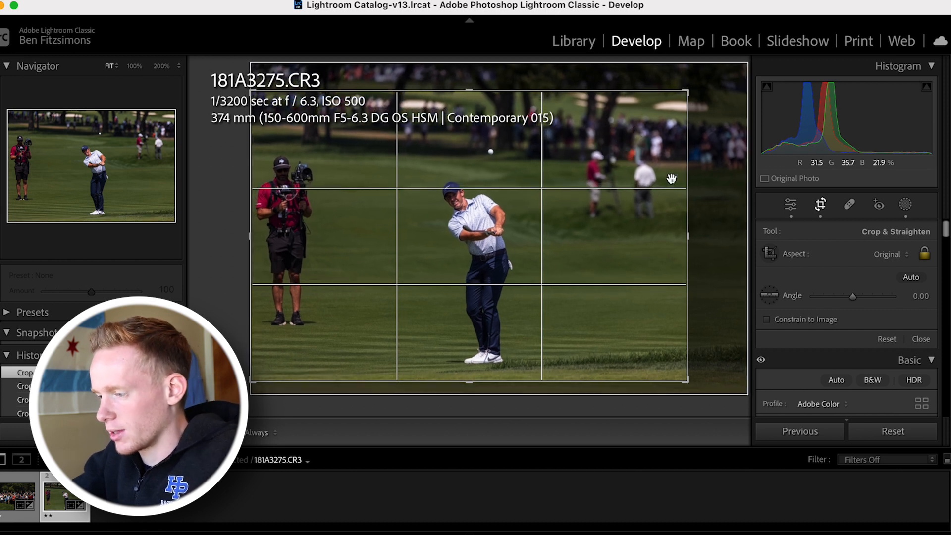
key(Return)
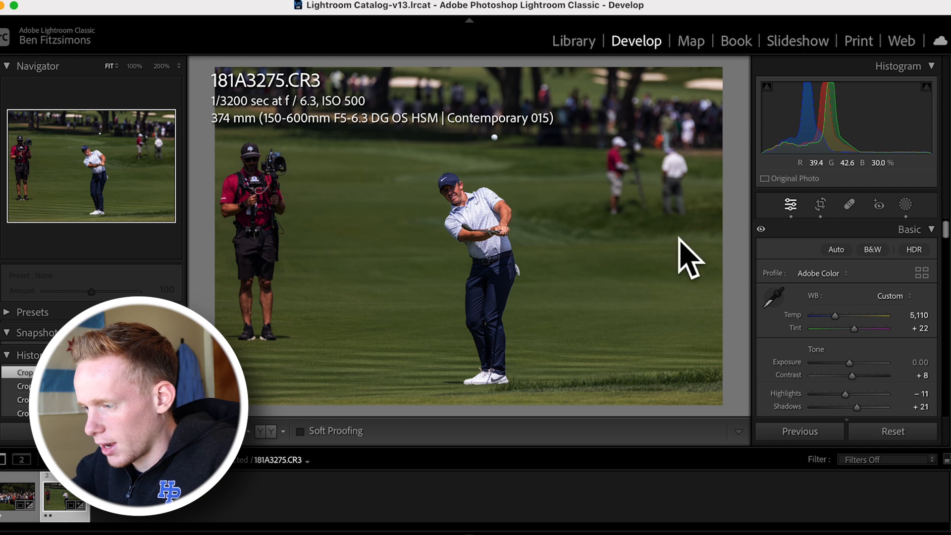
Step: Compare the newly cropped edit with the original, checking the golfer and the background
key(backslash)
key(backslash)
key(backslash)
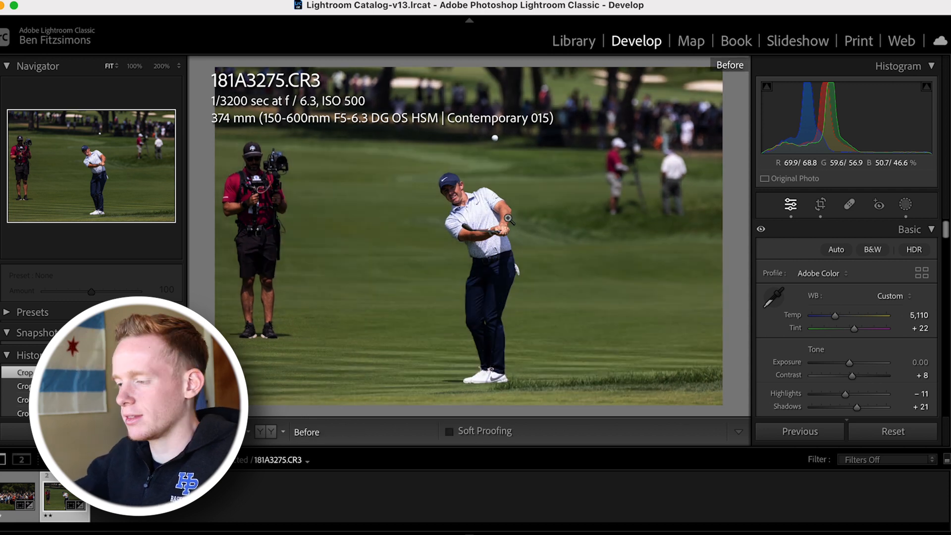
key(backslash)
key(backslash)
key(backslash)
key(backslash)
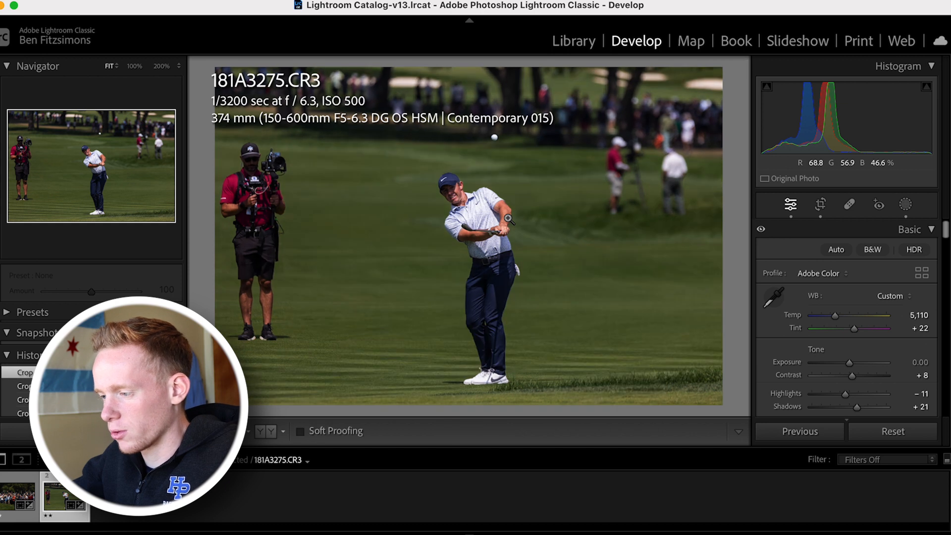
key(backslash)
key(backslash)
key(backslash)
key(backslash)
key(backslash)
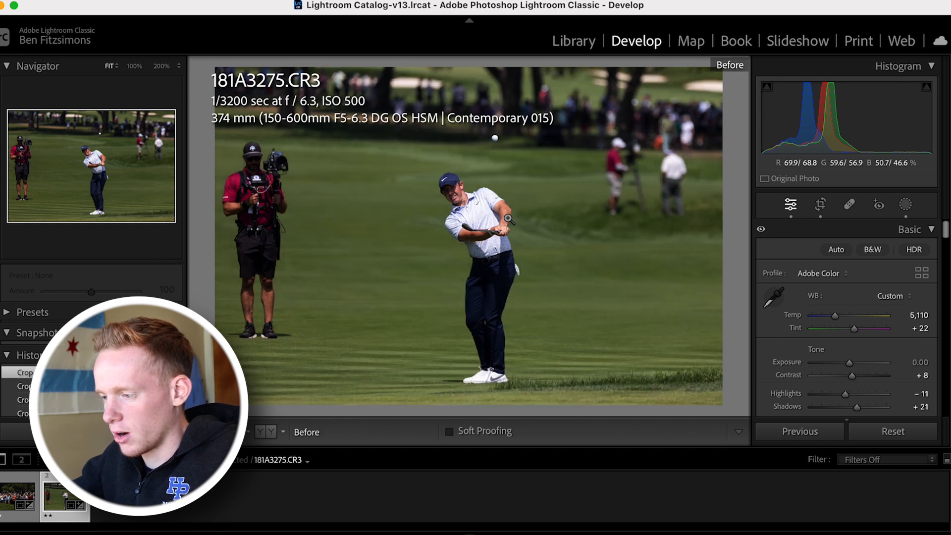